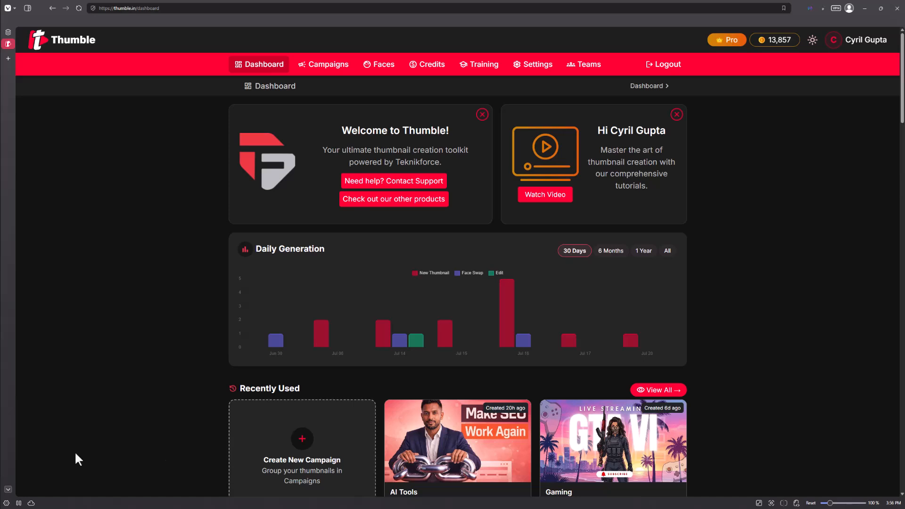
Open the AI Tools campaign from the recently used campaigns on the dashboard.
{"action": "scroll", "coordinate": [344, 378], "scroll_direction": "down", "scroll_amount": 3}
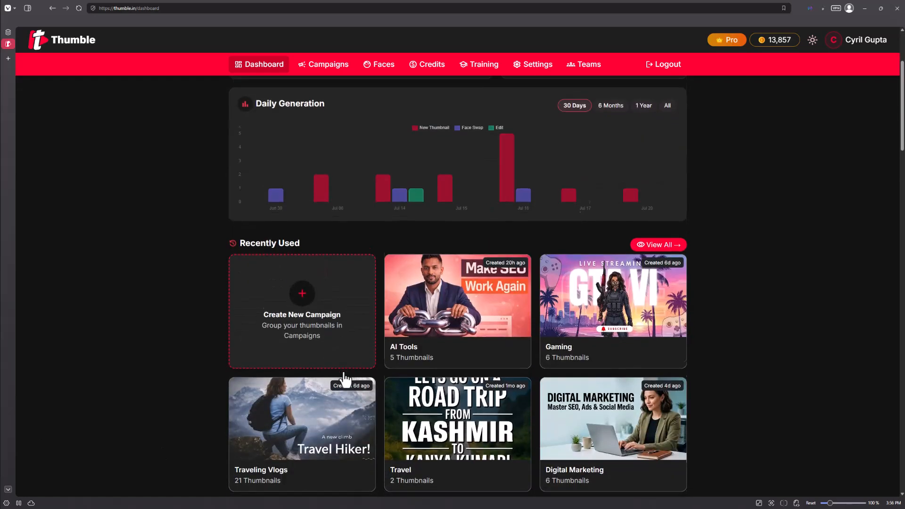
{"action": "scroll", "coordinate": [344, 378], "scroll_direction": "down", "scroll_amount": 2}
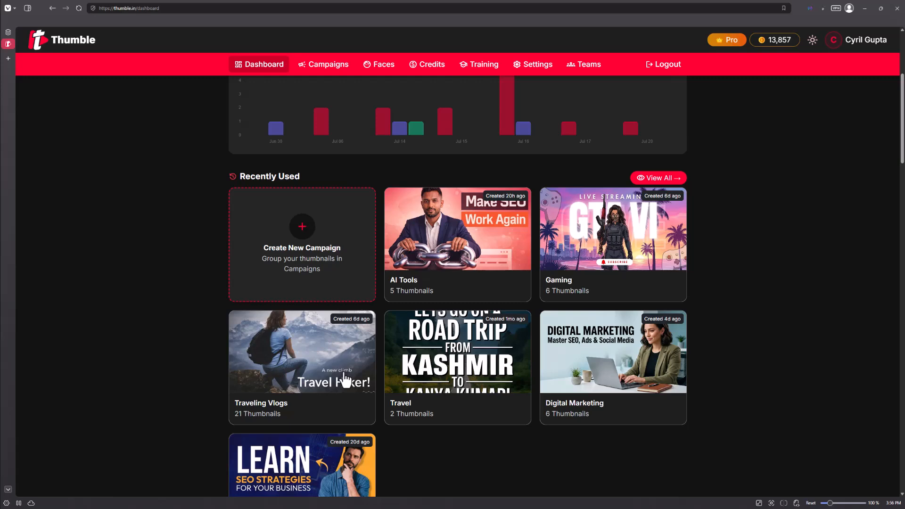
{"action": "scroll", "coordinate": [425, 245], "scroll_direction": "down", "scroll_amount": 1}
{"action": "left_click", "coordinate": [461, 230]}
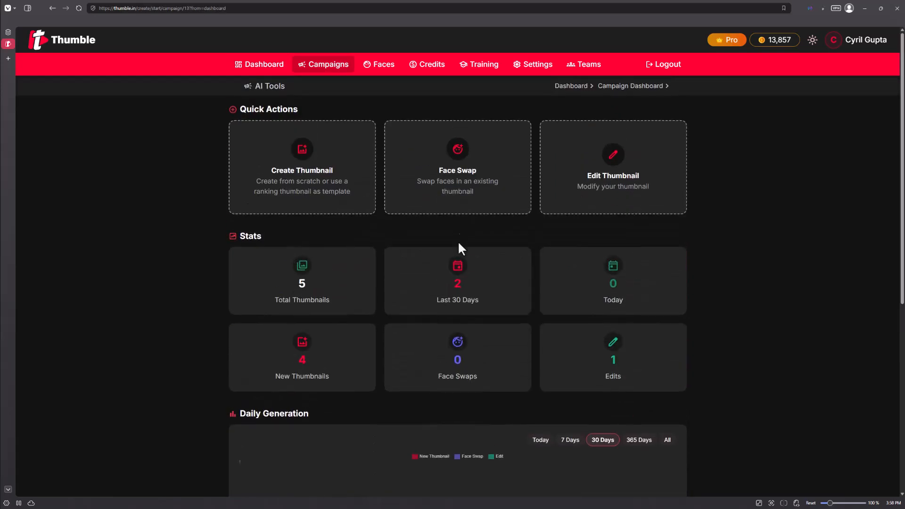
Review the AI Tools campaign's stats, daily generation chart and existing thumbnails, and start creating a new thumbnail.
{"action": "scroll", "coordinate": [363, 260], "scroll_direction": "down", "scroll_amount": 5}
{"action": "scroll", "coordinate": [349, 259], "scroll_direction": "up", "scroll_amount": 4}
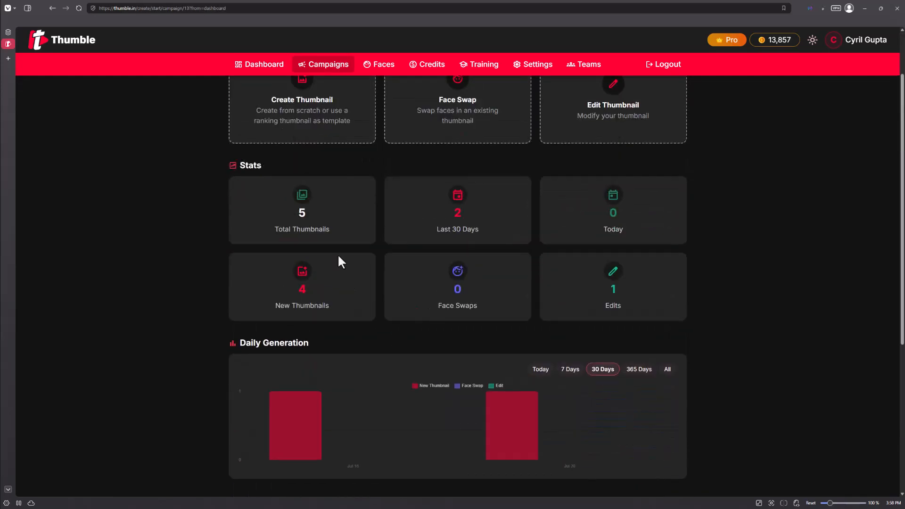
{"action": "scroll", "coordinate": [481, 224], "scroll_direction": "down", "scroll_amount": 1}
{"action": "scroll", "coordinate": [484, 225], "scroll_direction": "down", "scroll_amount": 4}
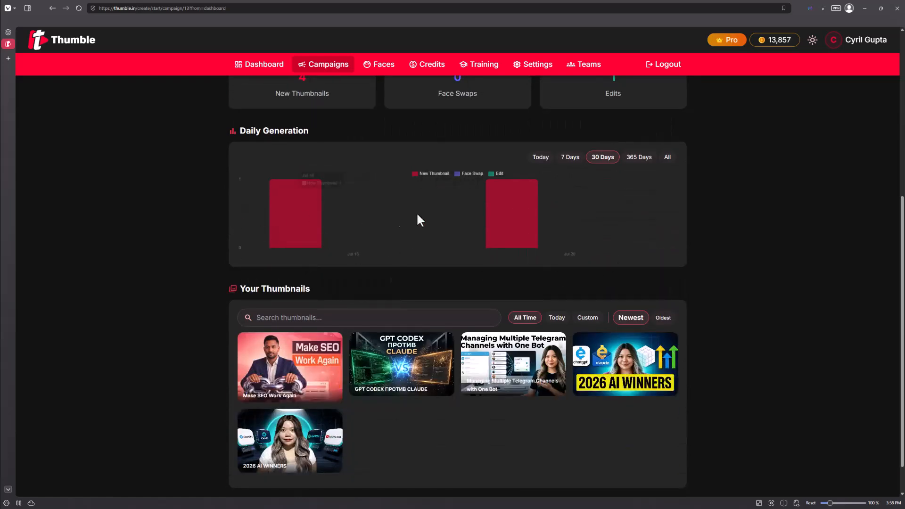
{"action": "scroll", "coordinate": [519, 274], "scroll_direction": "down", "scroll_amount": 1}
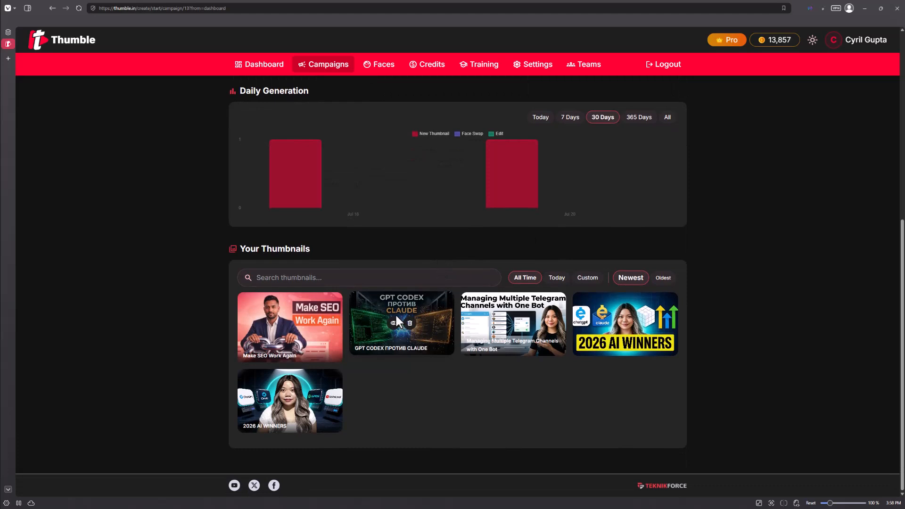
{"action": "scroll", "coordinate": [369, 311], "scroll_direction": "up", "scroll_amount": 7}
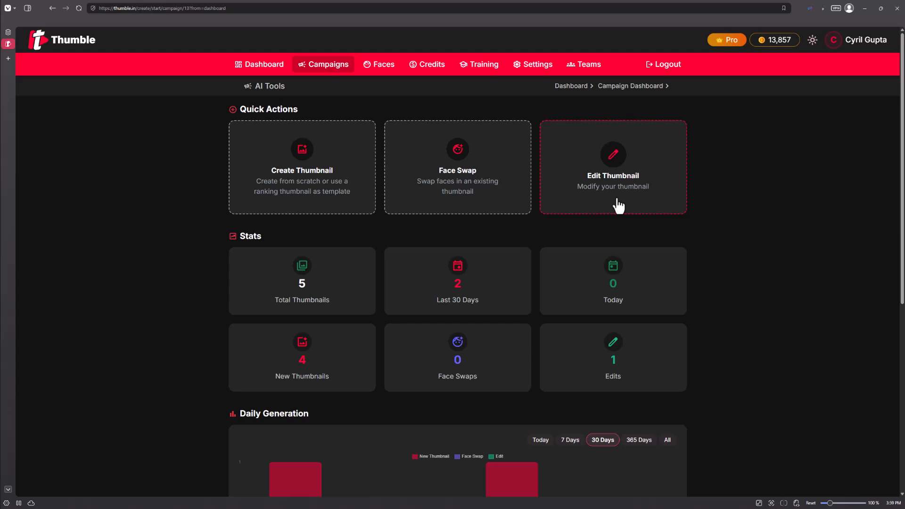
{"action": "left_click", "coordinate": [312, 176]}
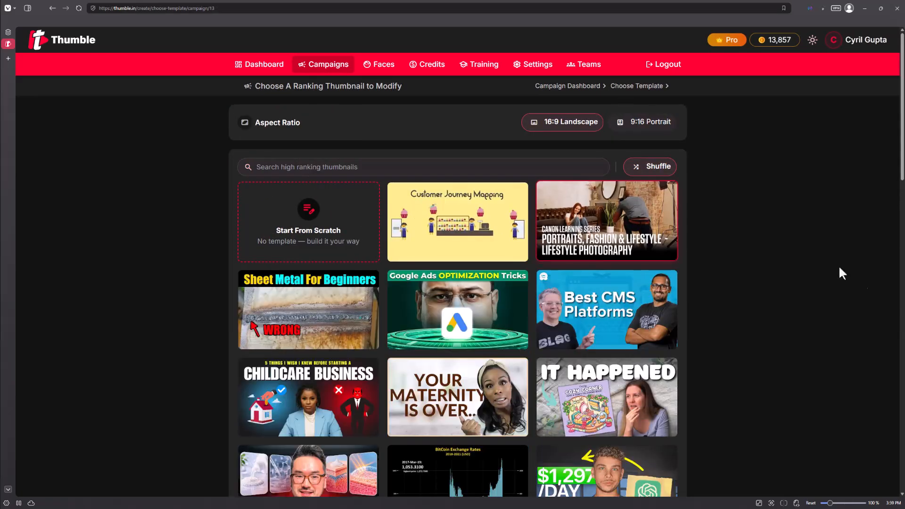
Browse the gallery of high-ranking 16:9 landscape thumbnails available as templates.
{"action": "scroll", "coordinate": [864, 275], "scroll_direction": "down", "scroll_amount": 4}
{"action": "scroll", "coordinate": [864, 276], "scroll_direction": "down", "scroll_amount": 4}
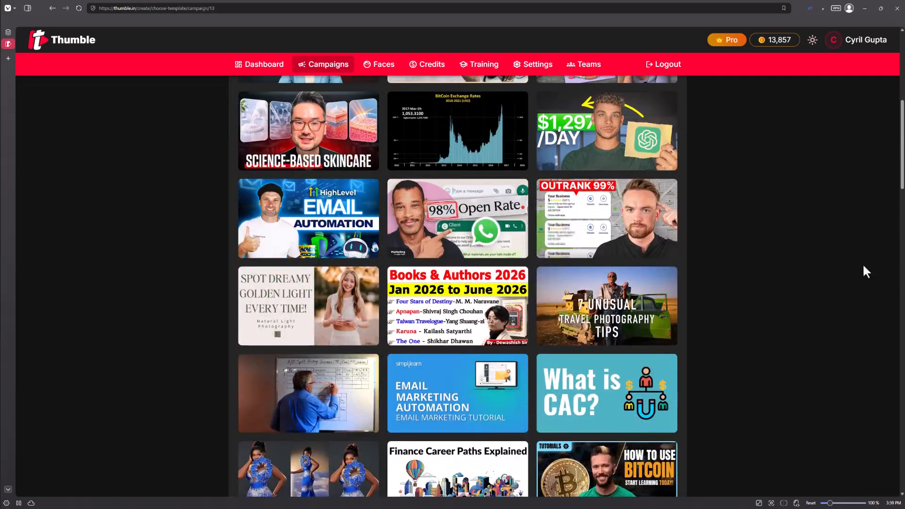
{"action": "scroll", "coordinate": [864, 265], "scroll_direction": "down", "scroll_amount": 2}
{"action": "scroll", "coordinate": [856, 293], "scroll_direction": "down", "scroll_amount": 14}
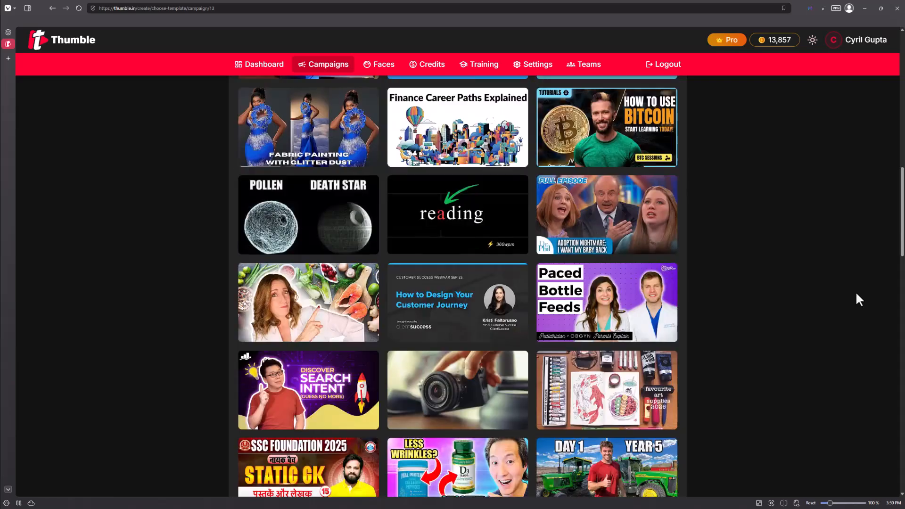
{"action": "scroll", "coordinate": [856, 299], "scroll_direction": "down", "scroll_amount": 12}
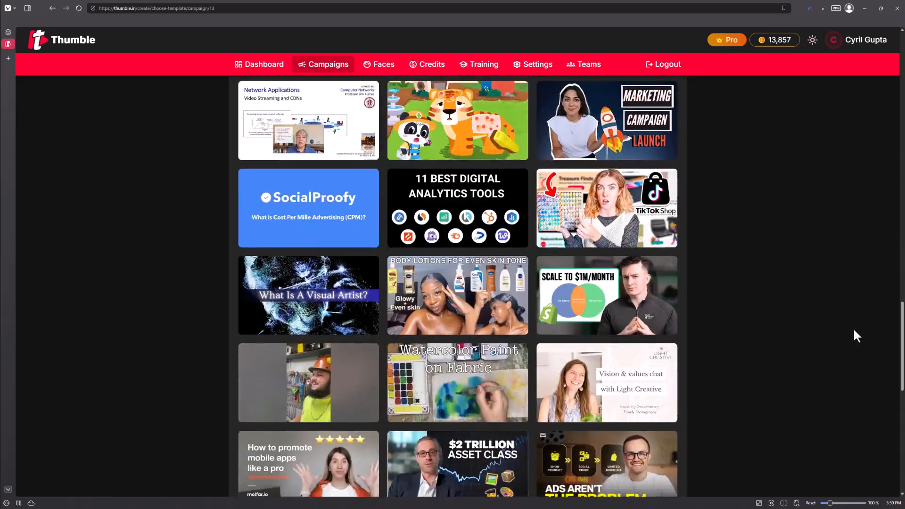
{"action": "scroll", "coordinate": [855, 336], "scroll_direction": "down", "scroll_amount": 8}
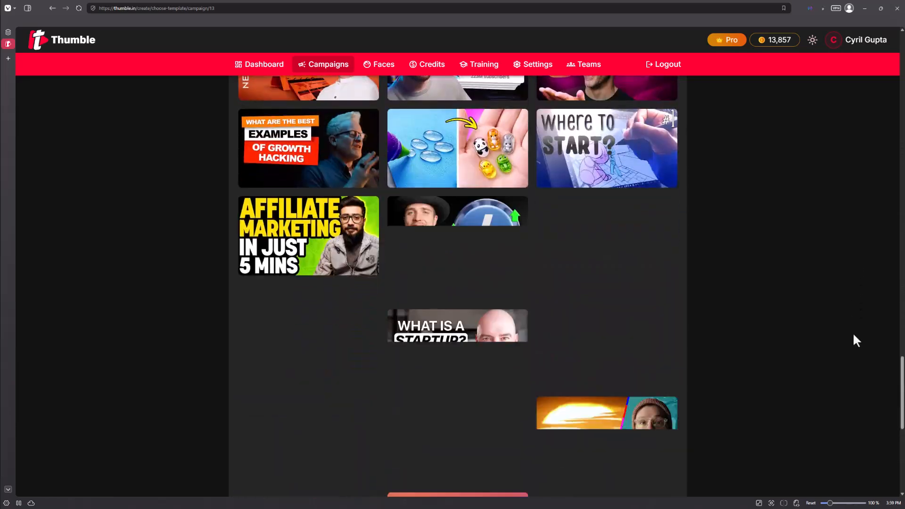
{"action": "scroll", "coordinate": [857, 341], "scroll_direction": "down", "scroll_amount": 10}
{"action": "middle_click", "coordinate": [851, 313]}
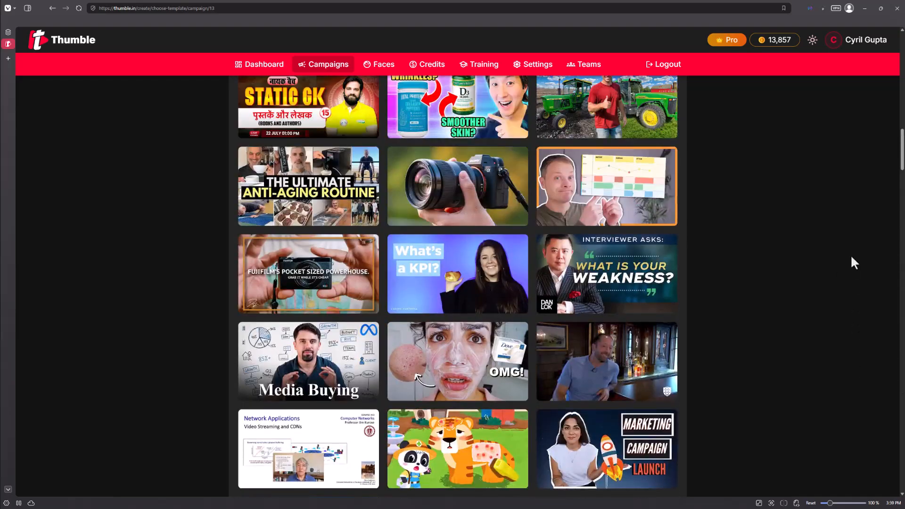
Search the high-ranking thumbnails for "marketing" and look through the matching templates.
{"action": "scroll", "coordinate": [770, 272], "scroll_direction": "up", "scroll_amount": 15}
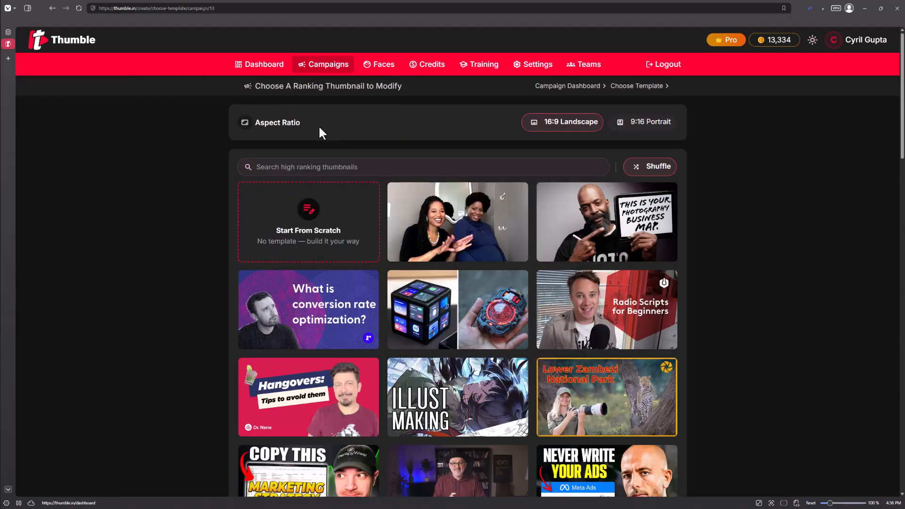
{"action": "left_click", "coordinate": [336, 169]}
{"action": "type", "text": "marketing"}
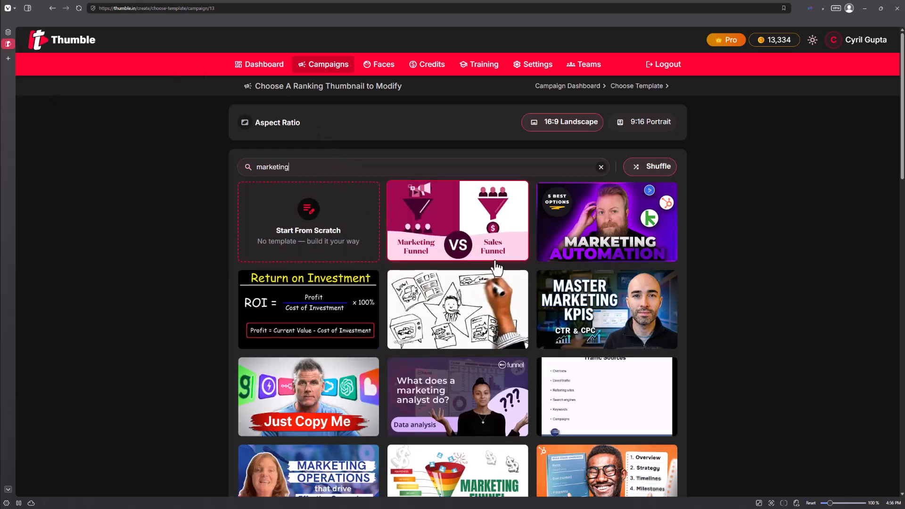
{"action": "scroll", "coordinate": [498, 274], "scroll_direction": "down", "scroll_amount": 1}
{"action": "scroll", "coordinate": [498, 274], "scroll_direction": "down", "scroll_amount": 5}
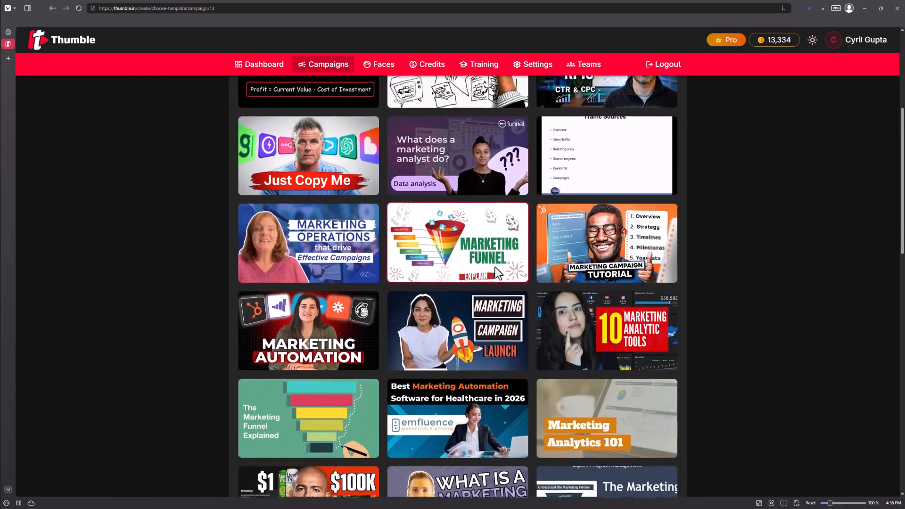
{"action": "scroll", "coordinate": [496, 274], "scroll_direction": "down", "scroll_amount": 3}
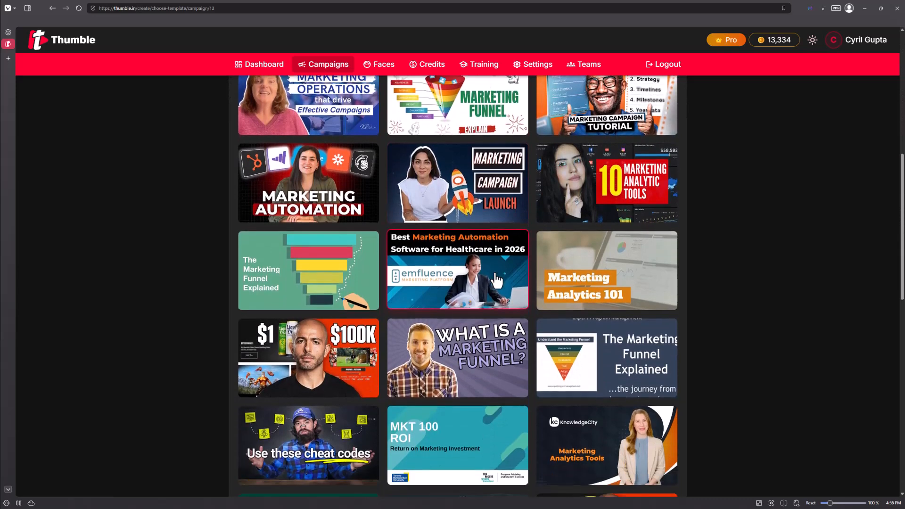
{"action": "scroll", "coordinate": [496, 281], "scroll_direction": "down", "scroll_amount": 2}
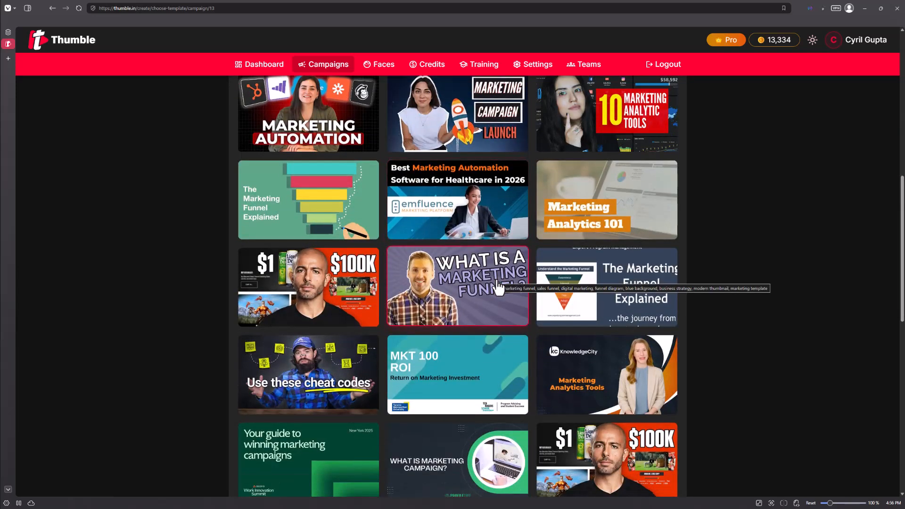
{"action": "scroll", "coordinate": [497, 285], "scroll_direction": "down", "scroll_amount": 5}
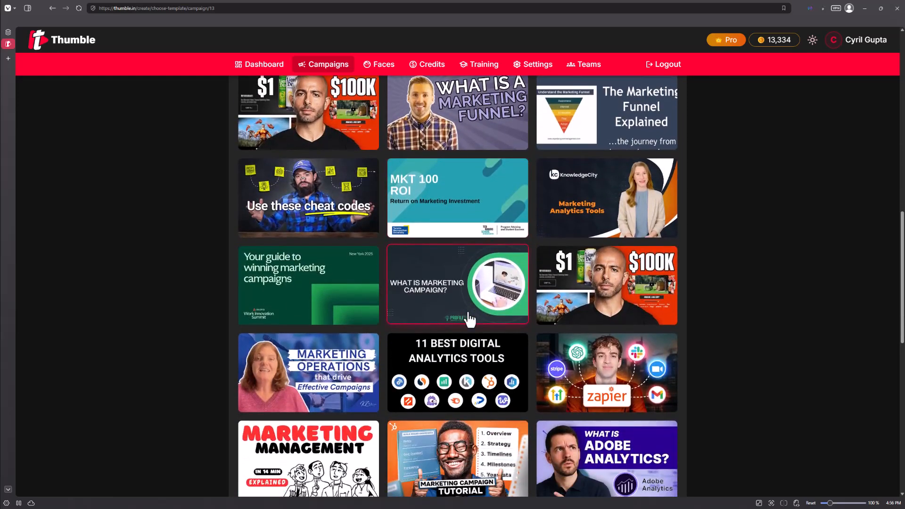
{"action": "scroll", "coordinate": [542, 356], "scroll_direction": "down", "scroll_amount": 4}
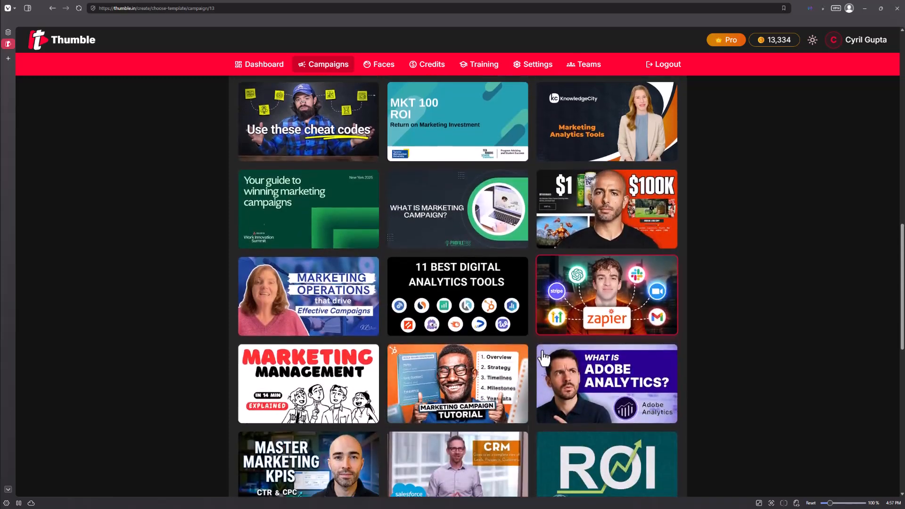
{"action": "scroll", "coordinate": [544, 358], "scroll_direction": "down", "scroll_amount": 7}
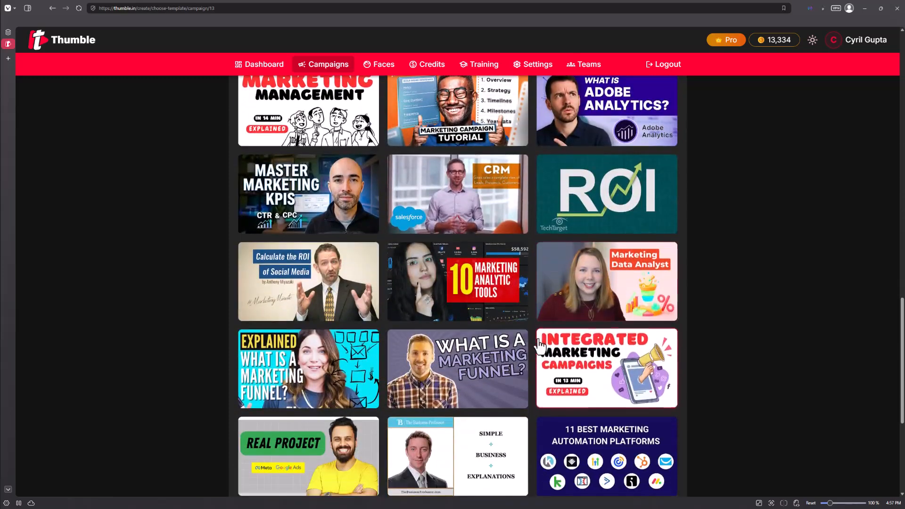
{"action": "scroll", "coordinate": [540, 345], "scroll_direction": "down", "scroll_amount": 6}
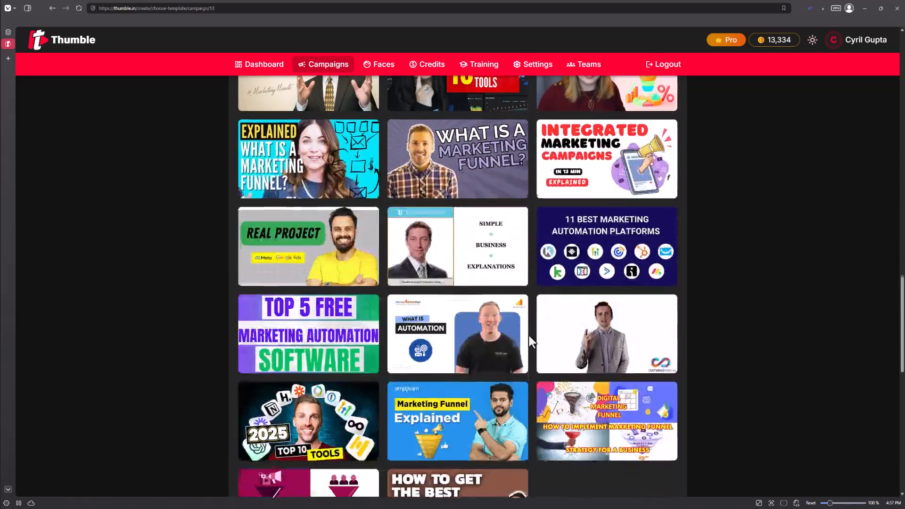
{"action": "scroll", "coordinate": [529, 340], "scroll_direction": "down", "scroll_amount": 7}
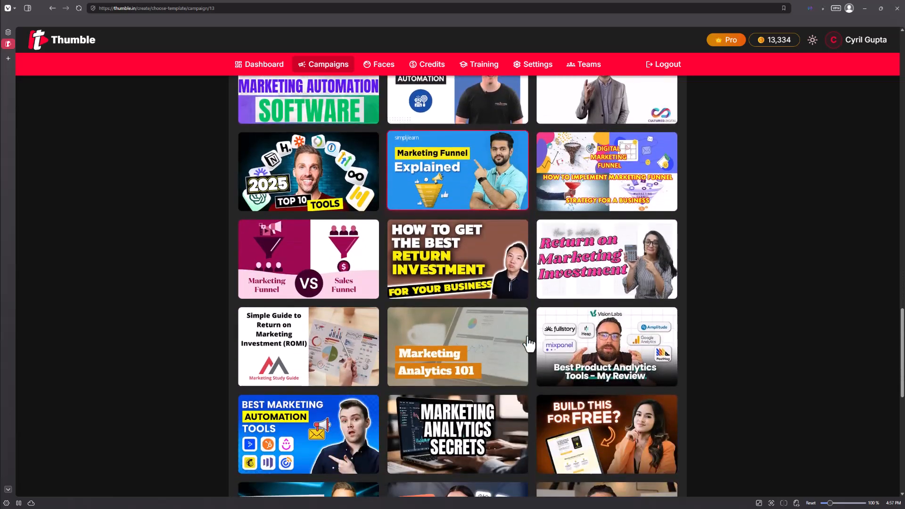
{"action": "scroll", "coordinate": [529, 343], "scroll_direction": "down", "scroll_amount": 3}
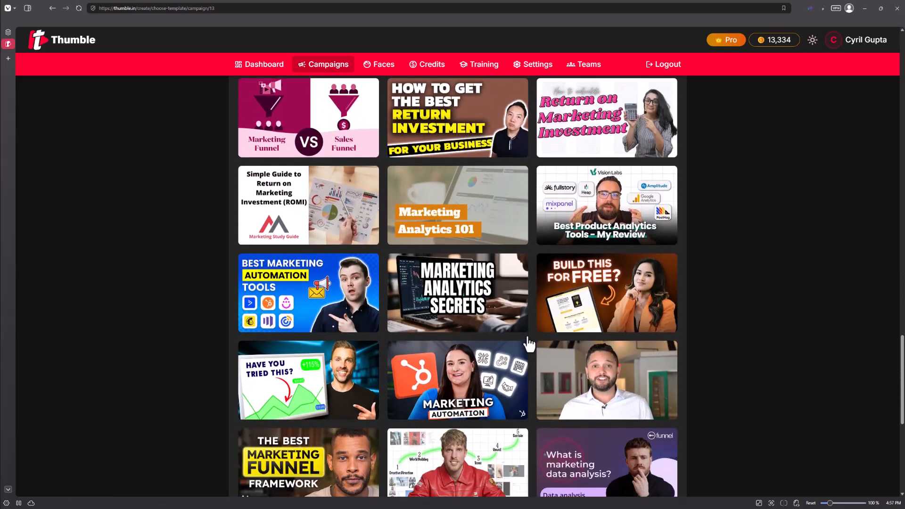
{"action": "scroll", "coordinate": [529, 343], "scroll_direction": "down", "scroll_amount": 1}
{"action": "scroll", "coordinate": [528, 344], "scroll_direction": "down", "scroll_amount": 1}
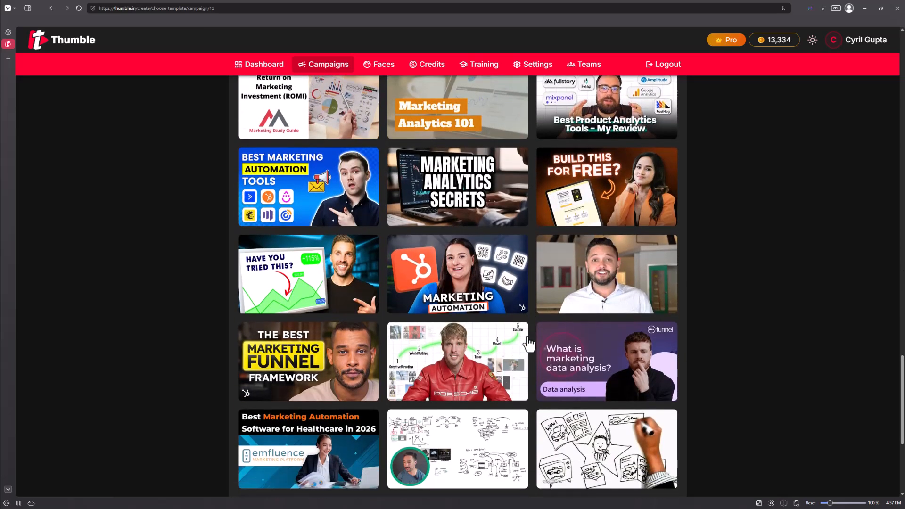
{"action": "scroll", "coordinate": [526, 345], "scroll_direction": "down", "scroll_amount": 2}
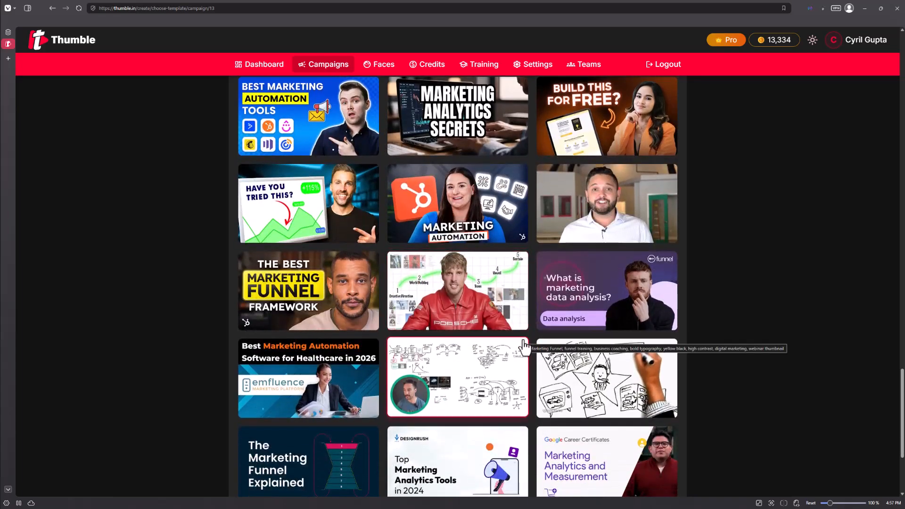
Replace the template search term with "wildlife" and look over the matching thumbnails.
{"action": "scroll", "coordinate": [523, 347], "scroll_direction": "up", "scroll_amount": 20}
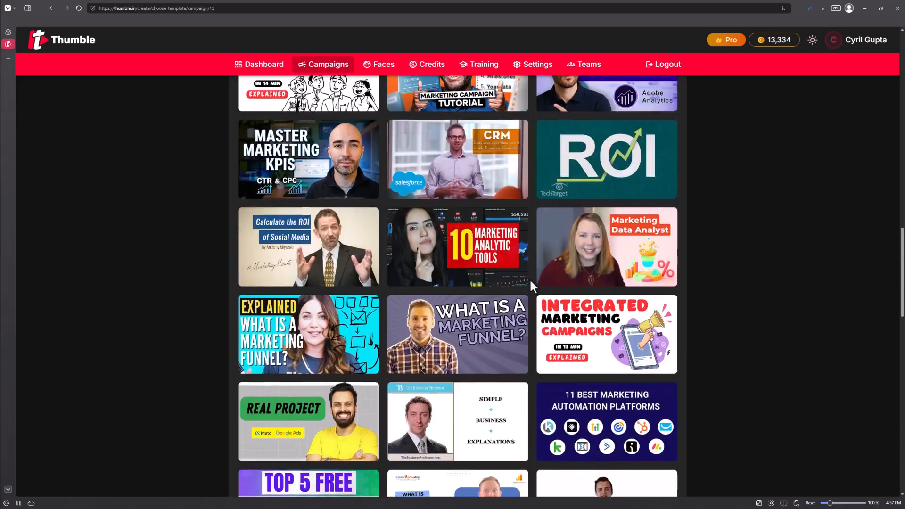
{"action": "scroll", "coordinate": [480, 185], "scroll_direction": "up", "scroll_amount": 15}
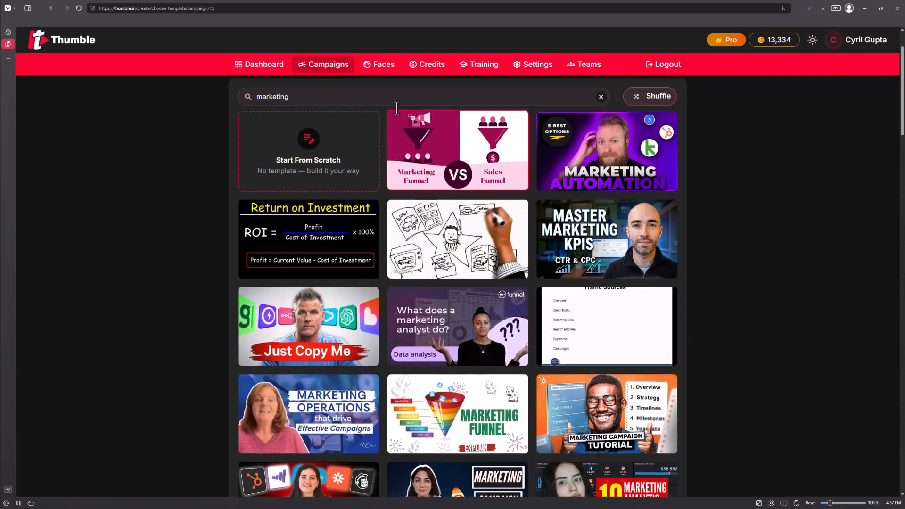
{"action": "key", "text": "ctrl+a"}
{"action": "type", "text": "wi"}
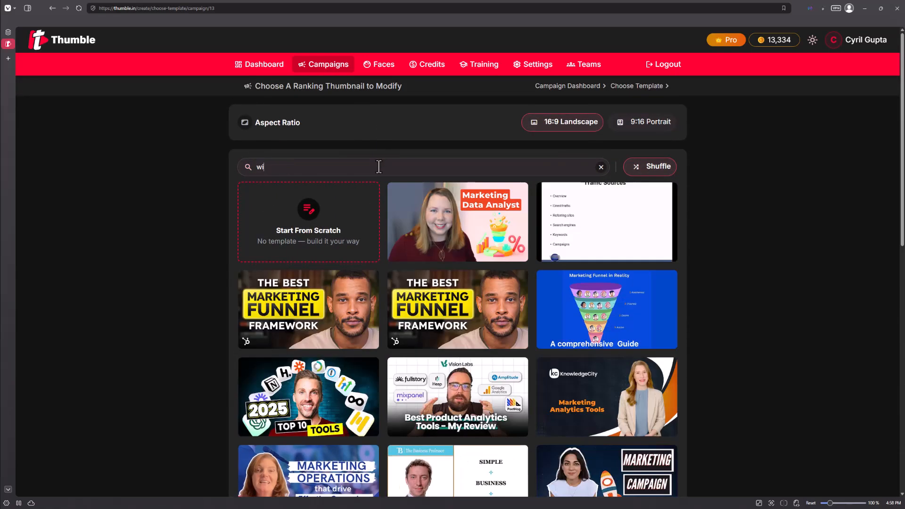
{"action": "type", "text": "ldlife"}
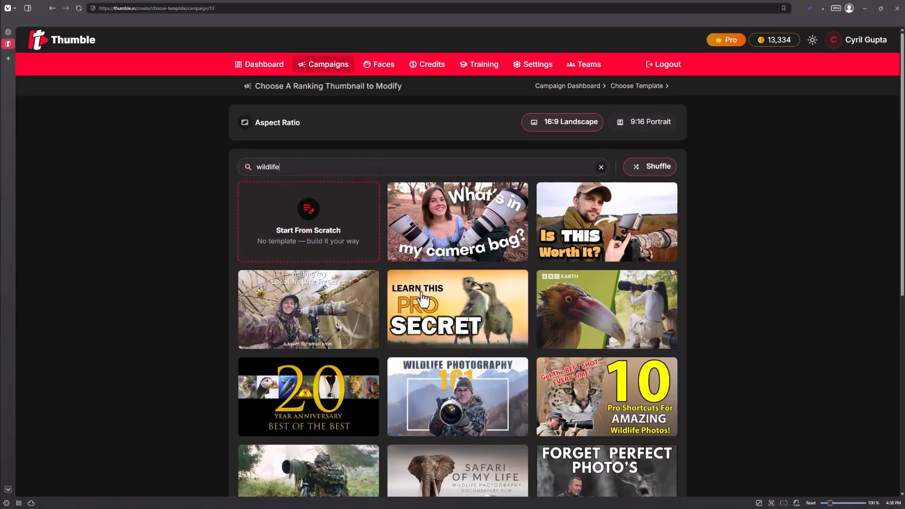
{"action": "scroll", "coordinate": [443, 309], "scroll_direction": "down", "scroll_amount": 2}
{"action": "scroll", "coordinate": [440, 299], "scroll_direction": "down", "scroll_amount": 4}
Search the ranking thumbnails for "food" instead and examine the food-related templates.
{"action": "scroll", "coordinate": [441, 299], "scroll_direction": "up", "scroll_amount": 6}
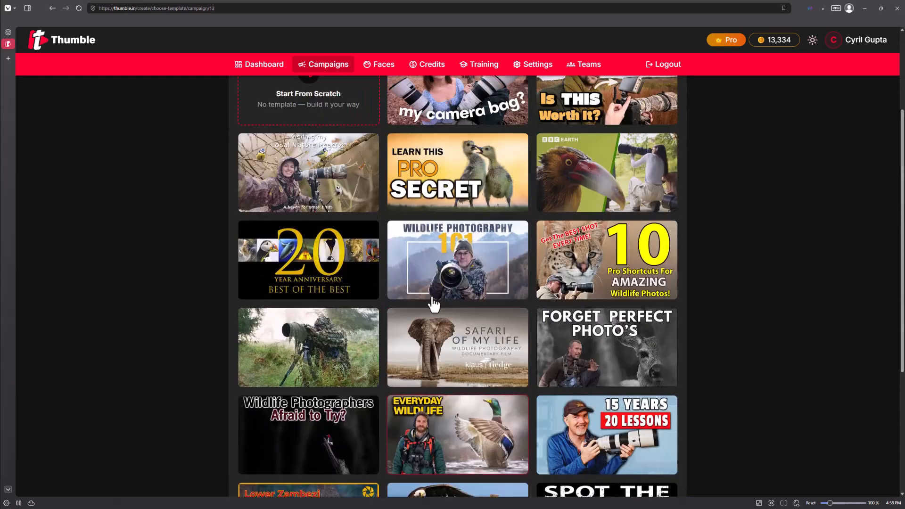
{"action": "key", "text": "ctrl+a"}
{"action": "key", "text": "BackSpace"}
{"action": "type", "text": "food"}
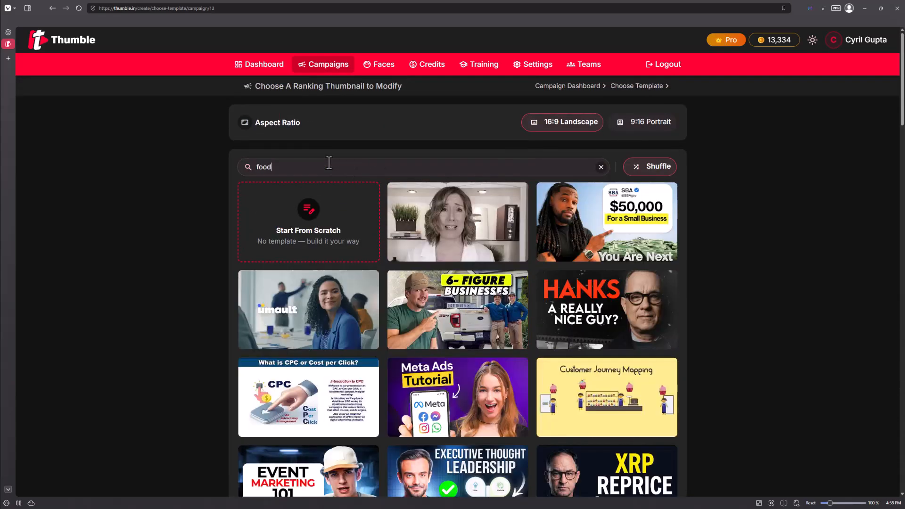
{"action": "scroll", "coordinate": [429, 239], "scroll_direction": "down", "scroll_amount": 7}
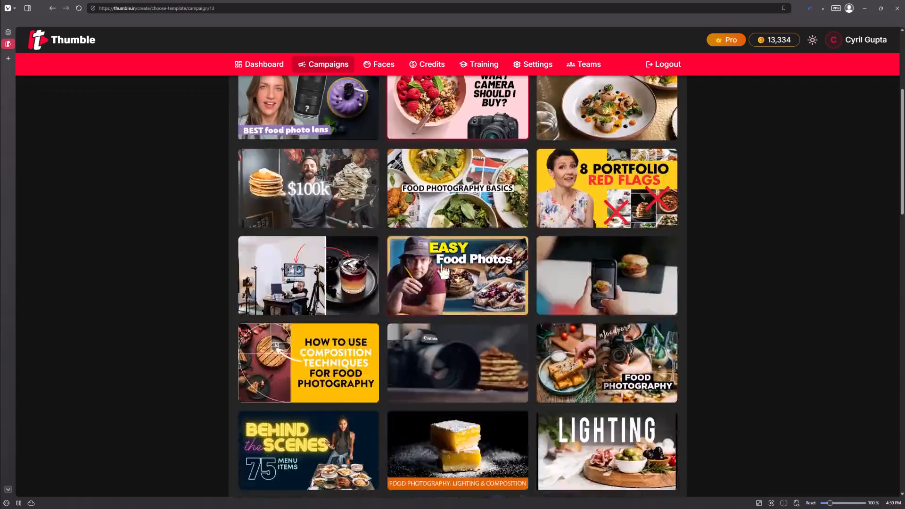
{"action": "scroll", "coordinate": [478, 316], "scroll_direction": "down", "scroll_amount": 1}
{"action": "scroll", "coordinate": [477, 312], "scroll_direction": "up", "scroll_amount": 6}
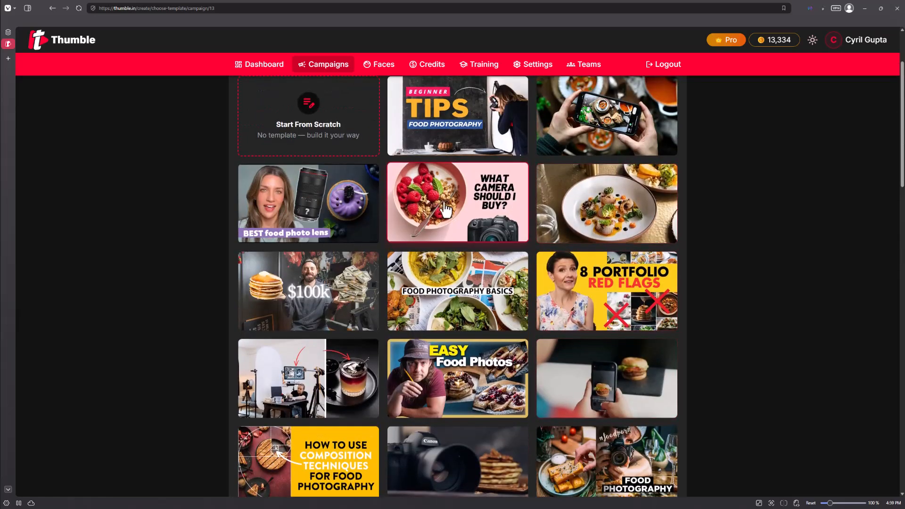
{"action": "scroll", "coordinate": [515, 203], "scroll_direction": "down", "scroll_amount": 1}
{"action": "scroll", "coordinate": [351, 339], "scroll_direction": "up", "scroll_amount": 3}
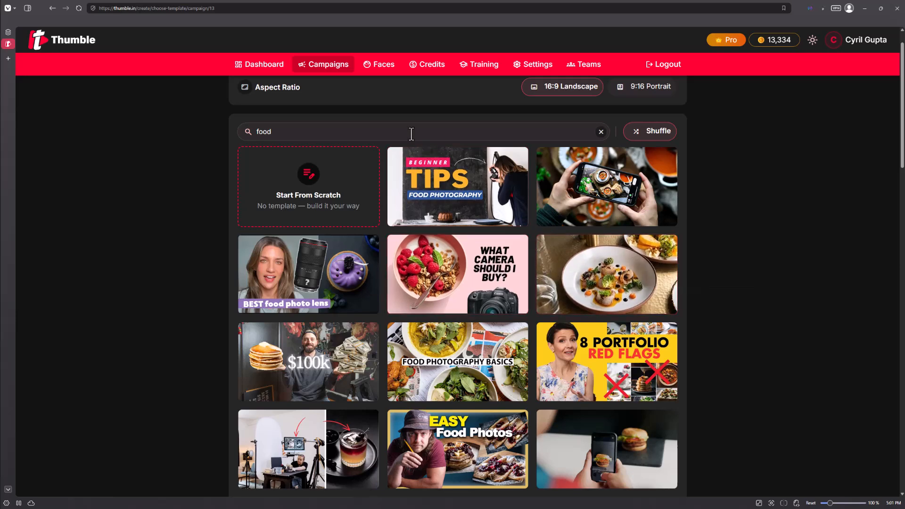
Replace the template search term with "photography" and look over the matching thumbnails.
{"action": "left_click_drag", "start_coordinate": [410, 134], "coordinate": [29, 24]}
{"action": "type", "text": "pho"}
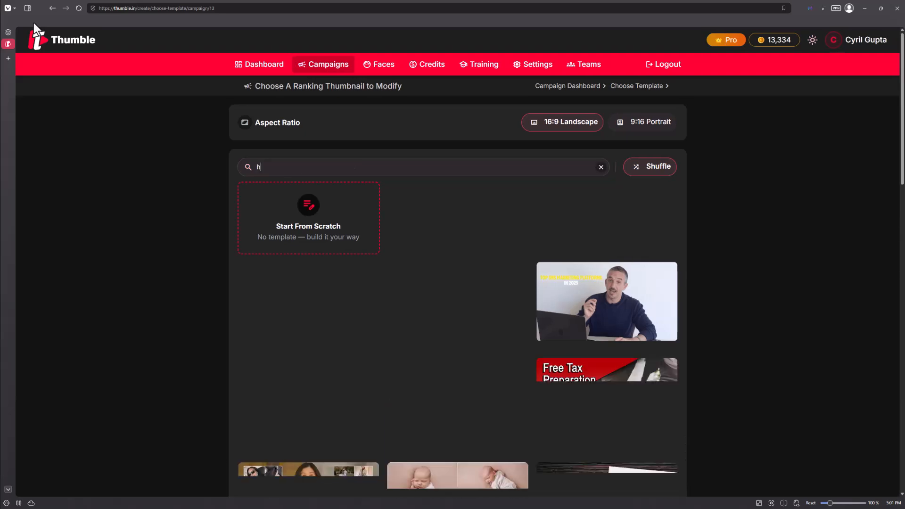
{"action": "type", "text": "tography"}
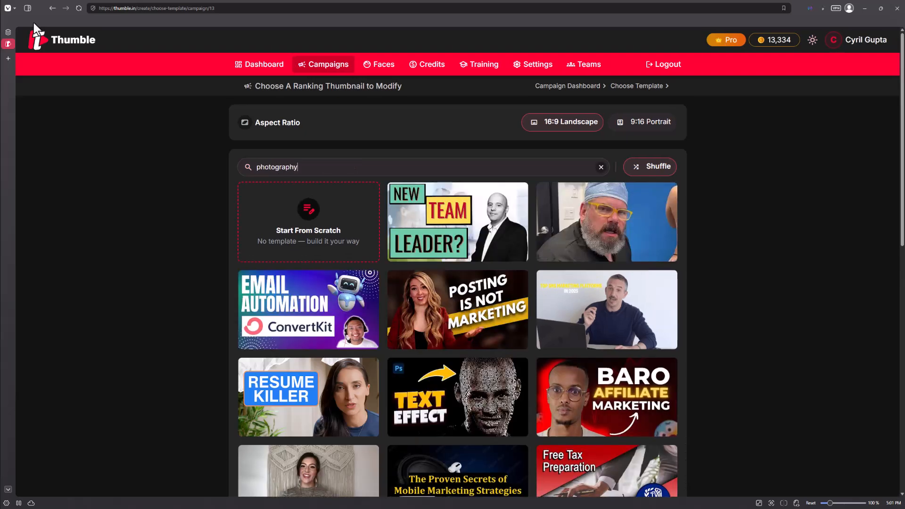
{"action": "scroll", "coordinate": [609, 270], "scroll_direction": "down", "scroll_amount": 2}
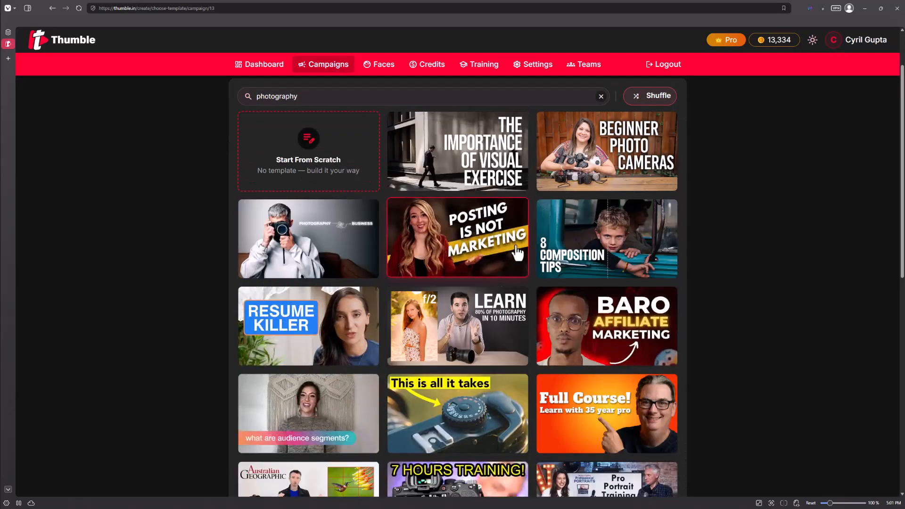
{"action": "scroll", "coordinate": [518, 253], "scroll_direction": "up", "scroll_amount": 1}
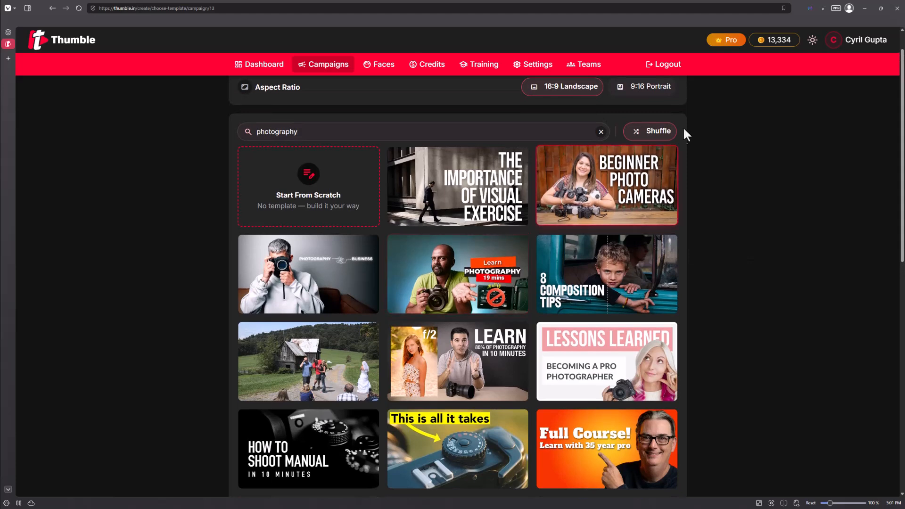
Shuffle the photography templates twice and browse the different thumbnails offered each time.
{"action": "left_click", "coordinate": [640, 136]}
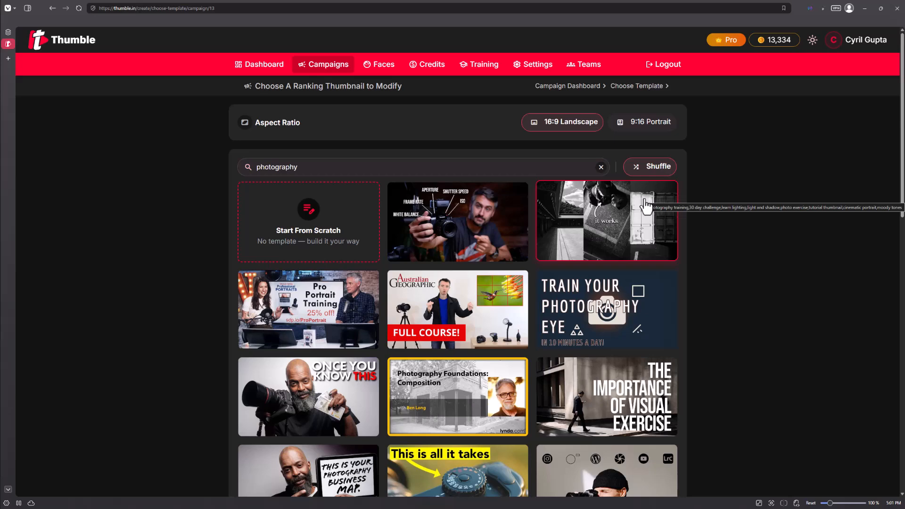
{"action": "scroll", "coordinate": [646, 206], "scroll_direction": "down", "scroll_amount": 1}
{"action": "scroll", "coordinate": [646, 206], "scroll_direction": "down", "scroll_amount": 1}
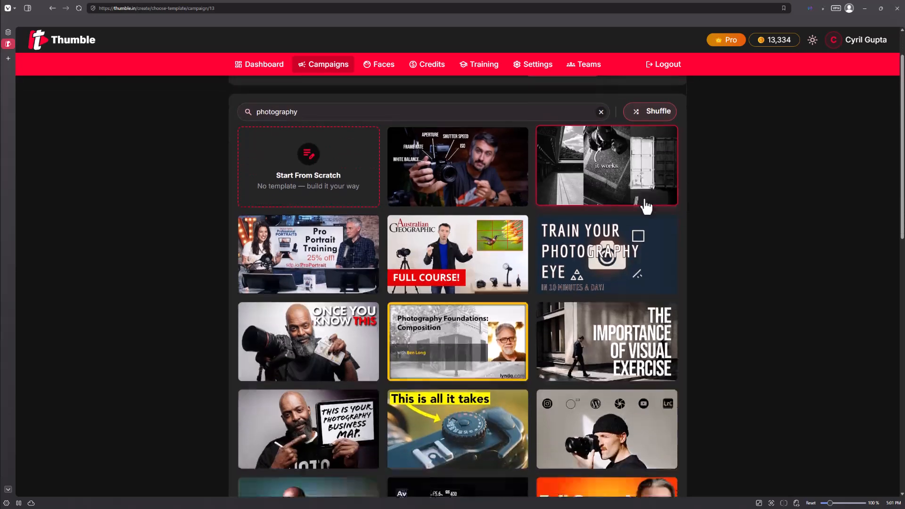
{"action": "scroll", "coordinate": [647, 172], "scroll_direction": "up", "scroll_amount": 2}
{"action": "left_click", "coordinate": [647, 168]}
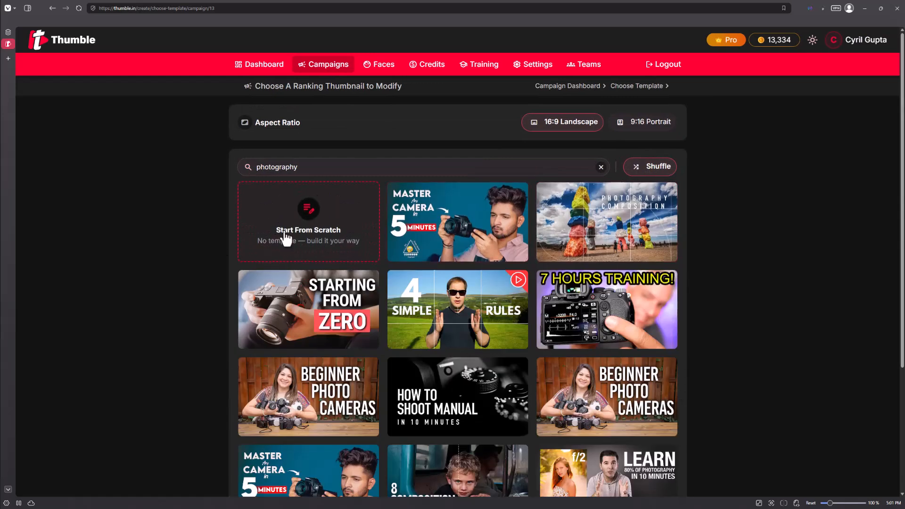
{"action": "scroll", "coordinate": [508, 315], "scroll_direction": "down", "scroll_amount": 2}
{"action": "scroll", "coordinate": [504, 316], "scroll_direction": "down", "scroll_amount": 3}
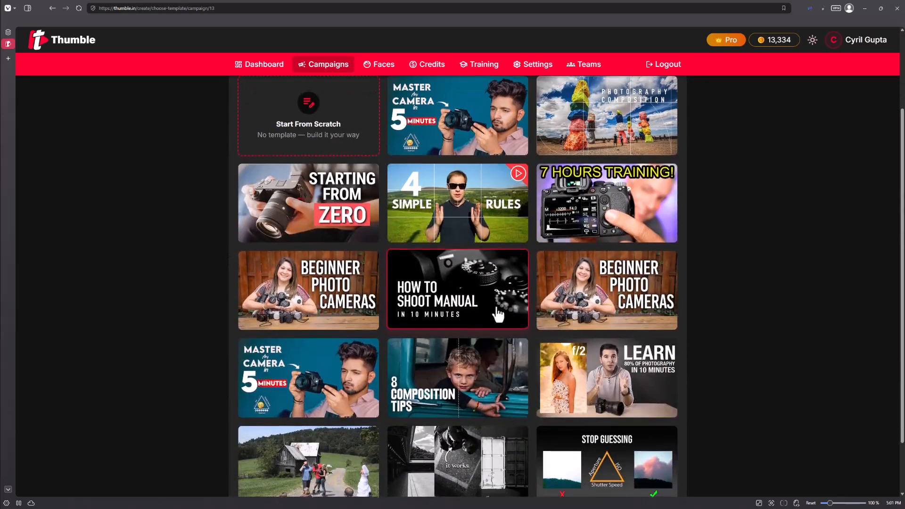
{"action": "scroll", "coordinate": [490, 321], "scroll_direction": "up", "scroll_amount": 5}
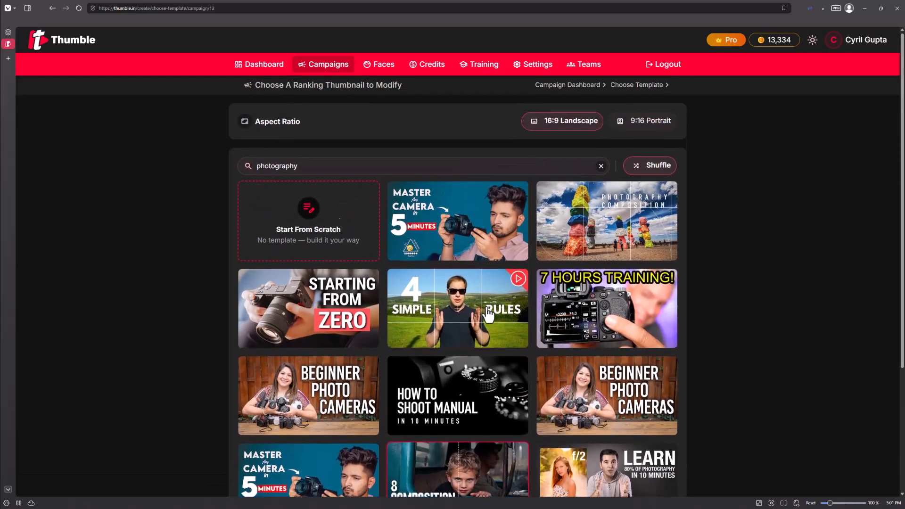
Clear the photography search, shuffle the full template gallery and browse the mixed-topic thumbnails.
{"action": "left_click_drag", "start_coordinate": [319, 168], "coordinate": [233, 160]}
{"action": "key", "text": "BackSpace"}
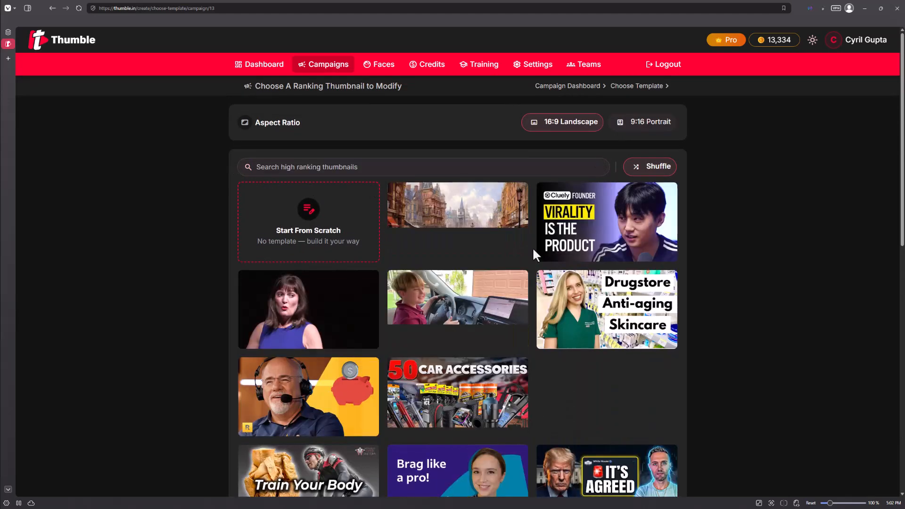
{"action": "left_click", "coordinate": [663, 170]}
{"action": "scroll", "coordinate": [669, 189], "scroll_direction": "down", "scroll_amount": 1}
{"action": "scroll", "coordinate": [669, 194], "scroll_direction": "down", "scroll_amount": 5}
{"action": "scroll", "coordinate": [354, 283], "scroll_direction": "down", "scroll_amount": 2}
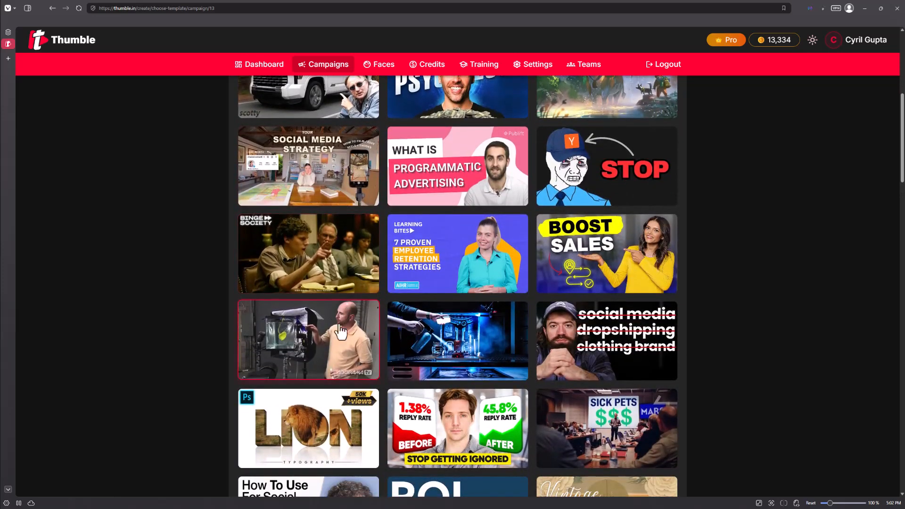
{"action": "scroll", "coordinate": [337, 319], "scroll_direction": "up", "scroll_amount": 5}
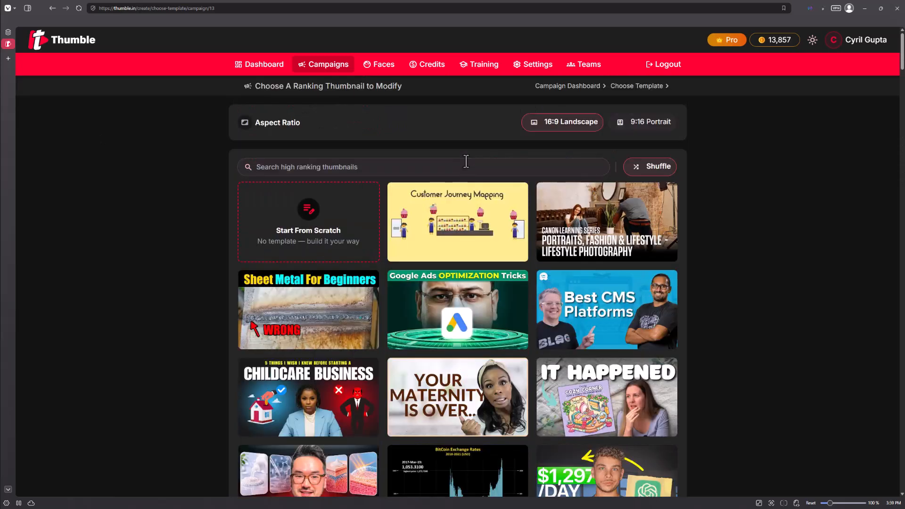
Search the ranking thumbnails for "seo" and choose the "FULL SEO AUDIT" thumbnail with the yellow-helmeted man as the template.
{"action": "type", "text": "seo"}
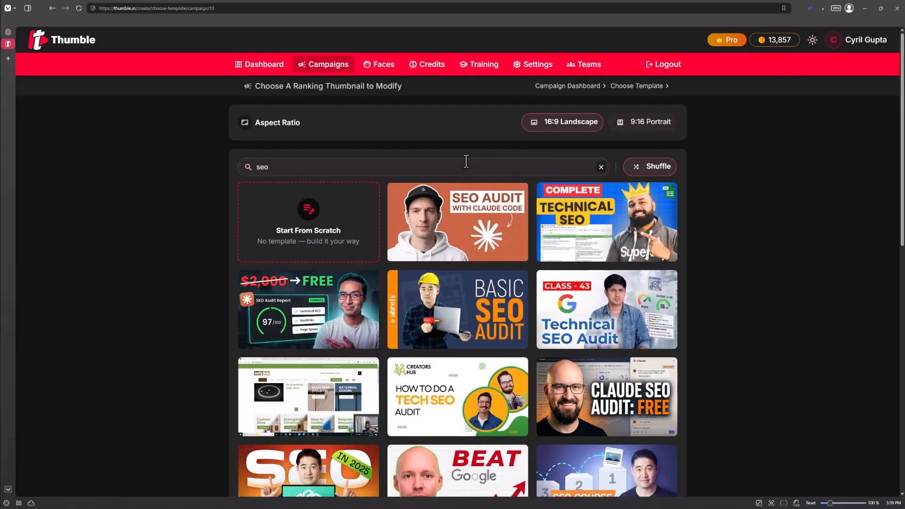
{"action": "scroll", "coordinate": [523, 250], "scroll_direction": "down", "scroll_amount": 6}
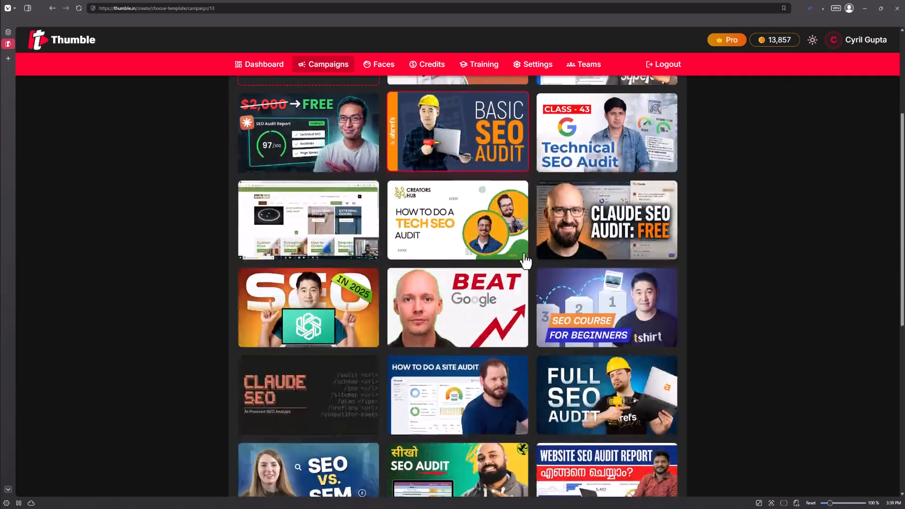
{"action": "scroll", "coordinate": [526, 260], "scroll_direction": "down", "scroll_amount": 2}
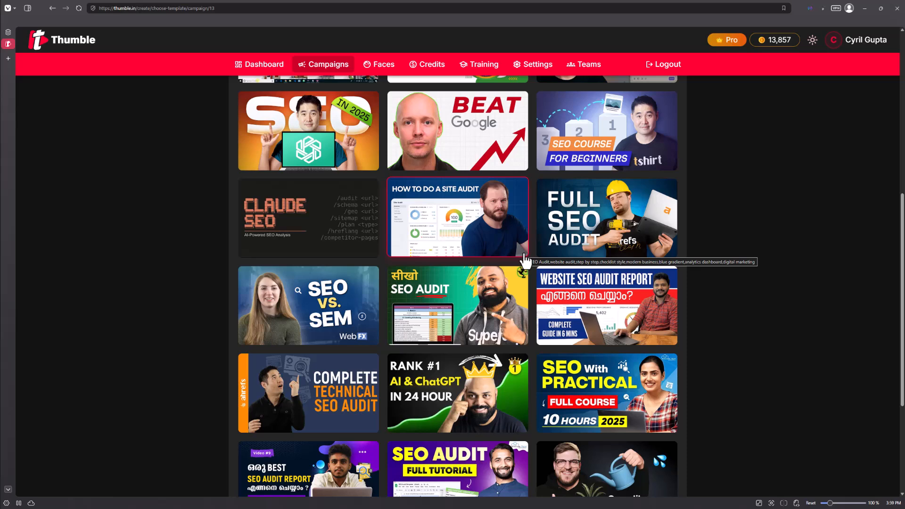
{"action": "scroll", "coordinate": [525, 259], "scroll_direction": "up", "scroll_amount": 3}
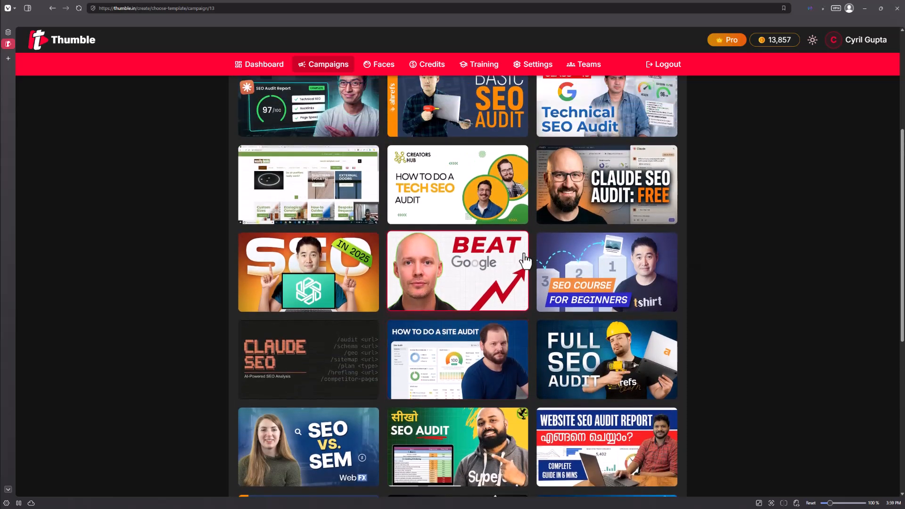
{"action": "scroll", "coordinate": [525, 260], "scroll_direction": "up", "scroll_amount": 2}
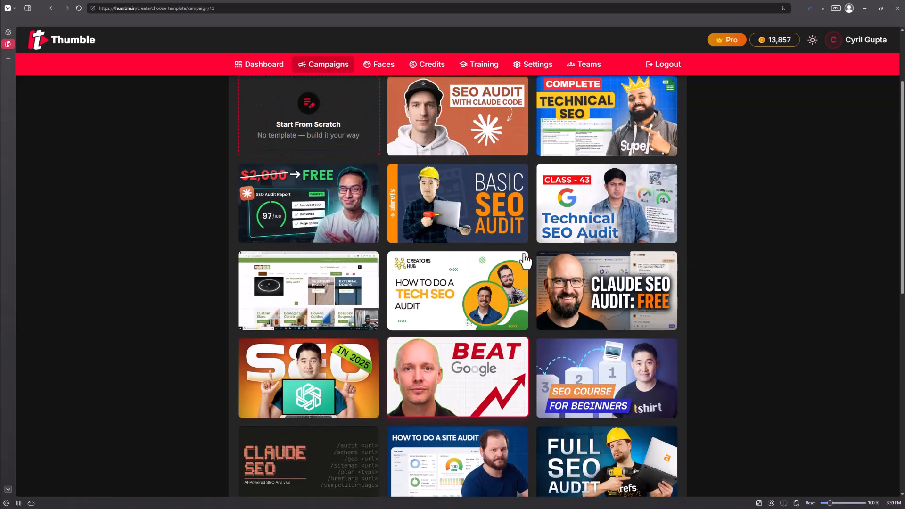
{"action": "scroll", "coordinate": [525, 259], "scroll_direction": "up", "scroll_amount": 2}
{"action": "scroll", "coordinate": [525, 259], "scroll_direction": "down", "scroll_amount": 5}
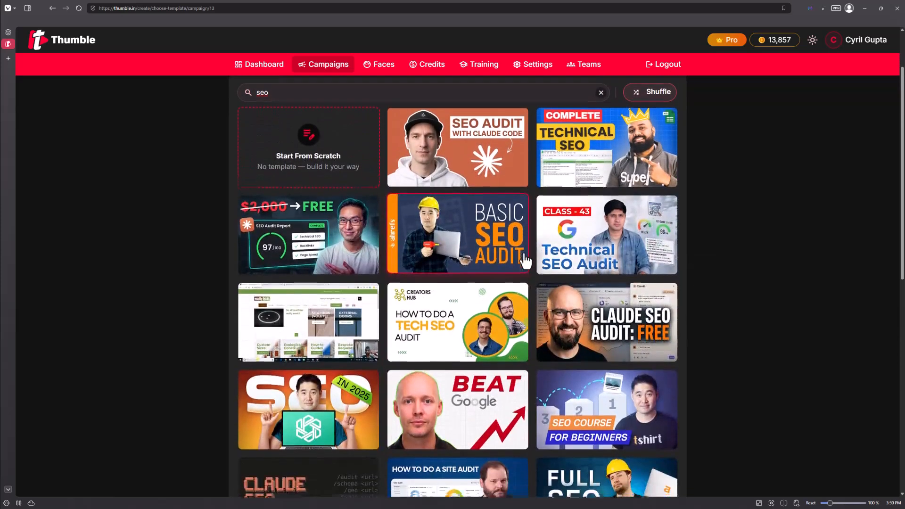
{"action": "scroll", "coordinate": [522, 271], "scroll_direction": "down", "scroll_amount": 1}
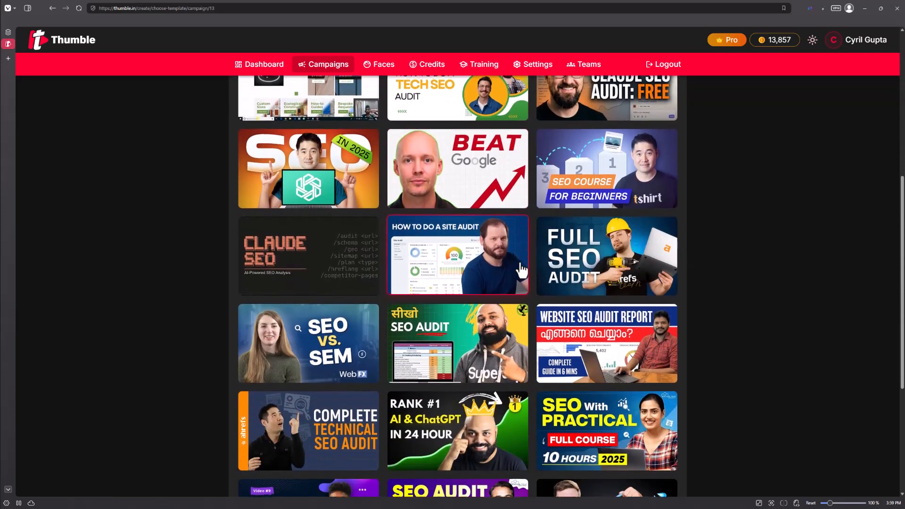
{"action": "scroll", "coordinate": [522, 282], "scroll_direction": "up", "scroll_amount": 1}
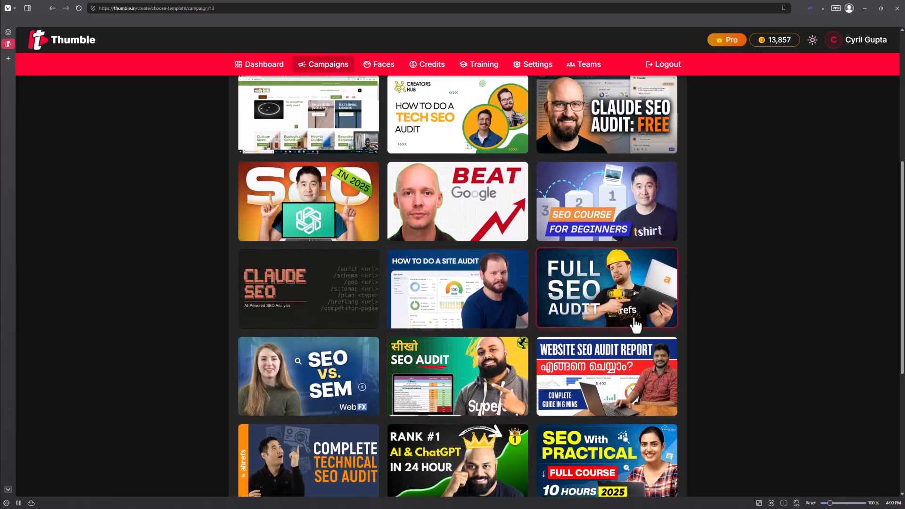
{"action": "left_click", "coordinate": [598, 309]}
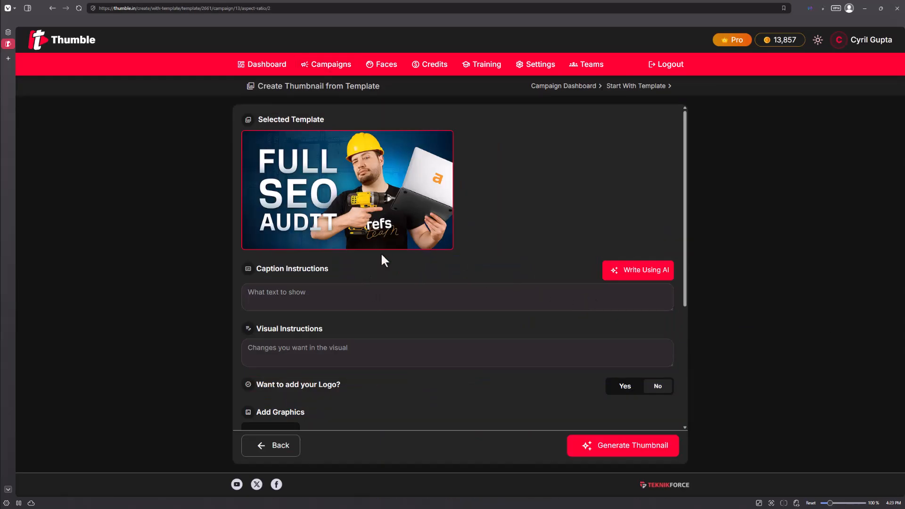
Enter "Change the caption to Fix Your SEO" as the caption instructions for the new thumbnail.
{"action": "left_click", "coordinate": [362, 294]}
{"action": "triple_click", "coordinate": [298, 297]}
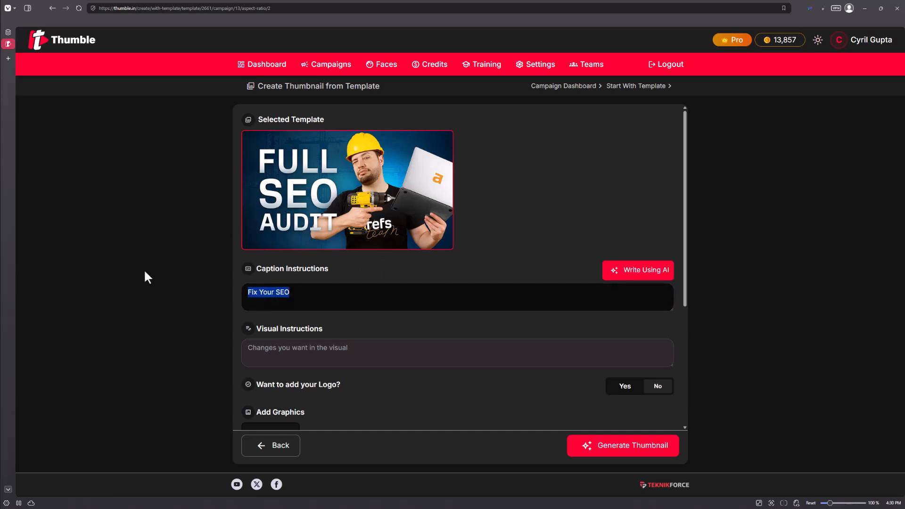
{"action": "left_click", "coordinate": [306, 302]}
{"action": "type", "text": "Change the captio"}
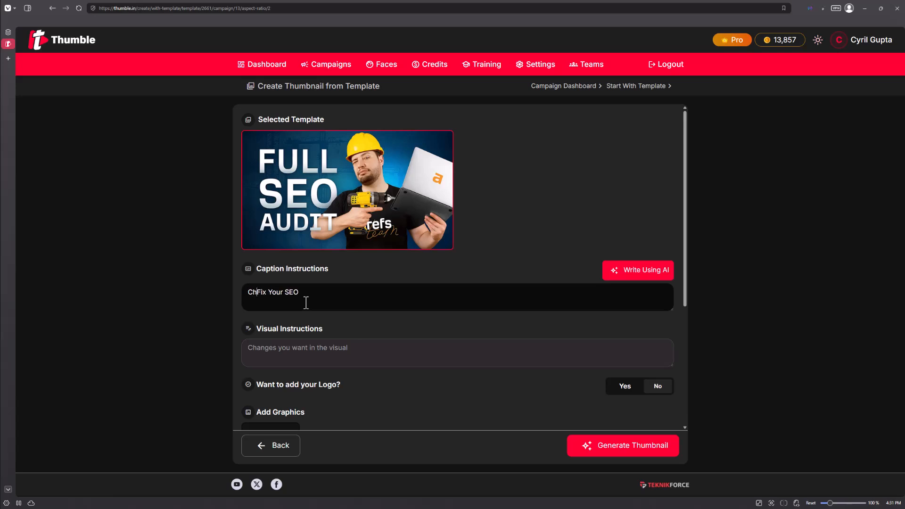
{"action": "type", "text": "n to"}
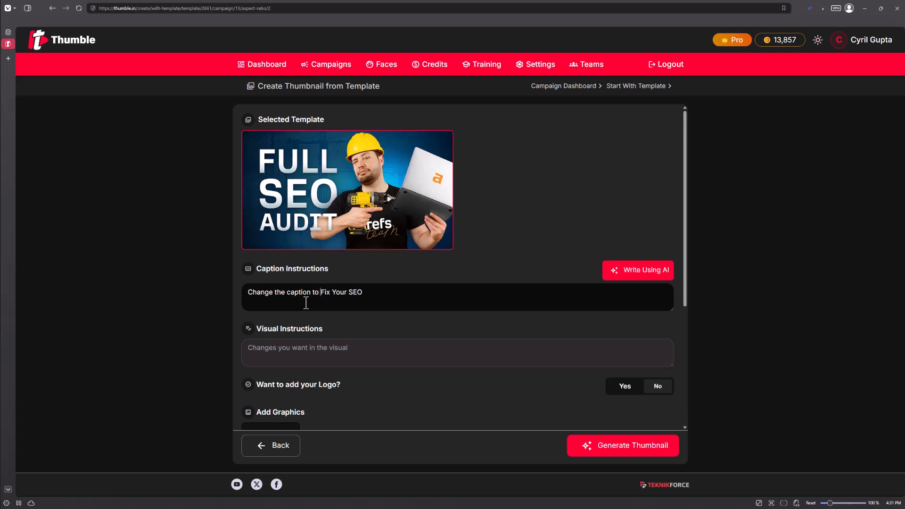
Set the visual instructions to "Change the face of the man. No beard and make him look different. He's wearing a suit. He's got a screwdriver in his hands.".
{"action": "left_click", "coordinate": [308, 348]}
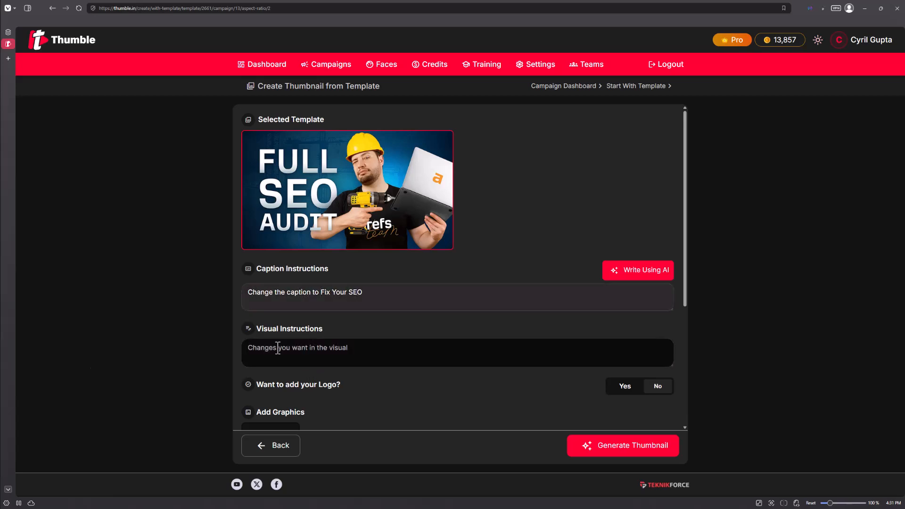
{"action": "type", "text": "Change the face of the man. No beard and make him look different. He's wearing a suit. He's got a screwdriver in his hands."}
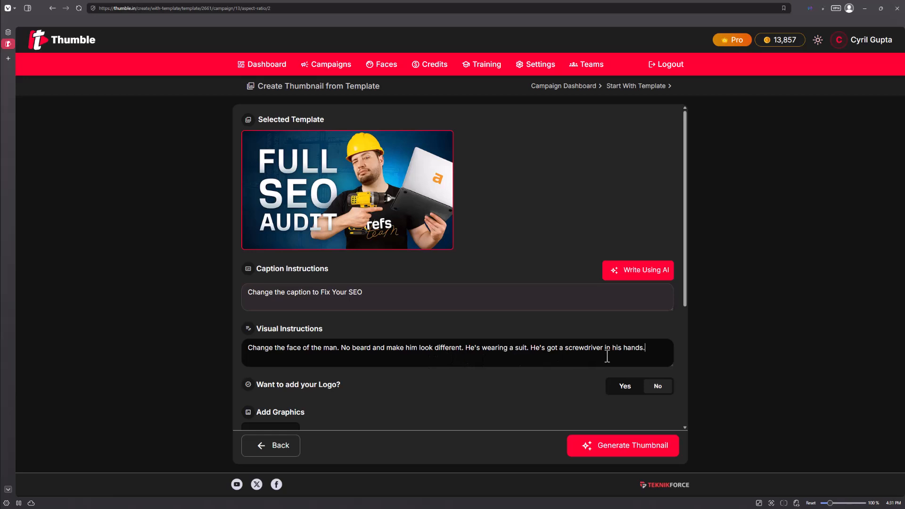
Turn on the option to add a logo to view its upload slot, and switch it back to No.
{"action": "scroll", "coordinate": [391, 227], "scroll_direction": "down", "scroll_amount": 2}
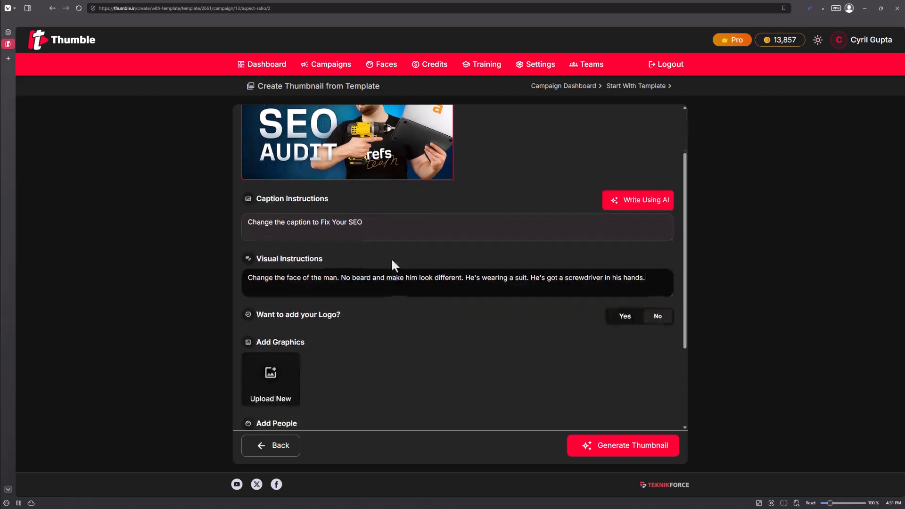
{"action": "scroll", "coordinate": [321, 380], "scroll_direction": "down", "scroll_amount": 1}
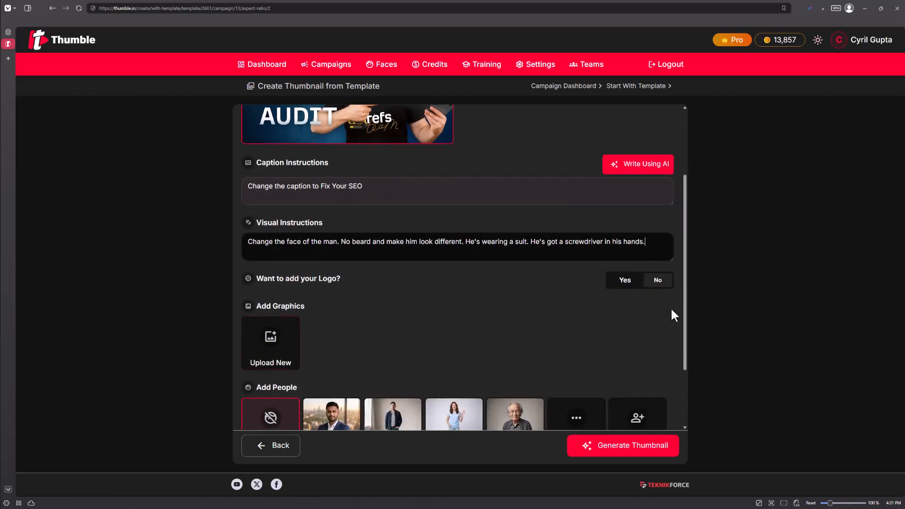
{"action": "left_click", "coordinate": [625, 279]}
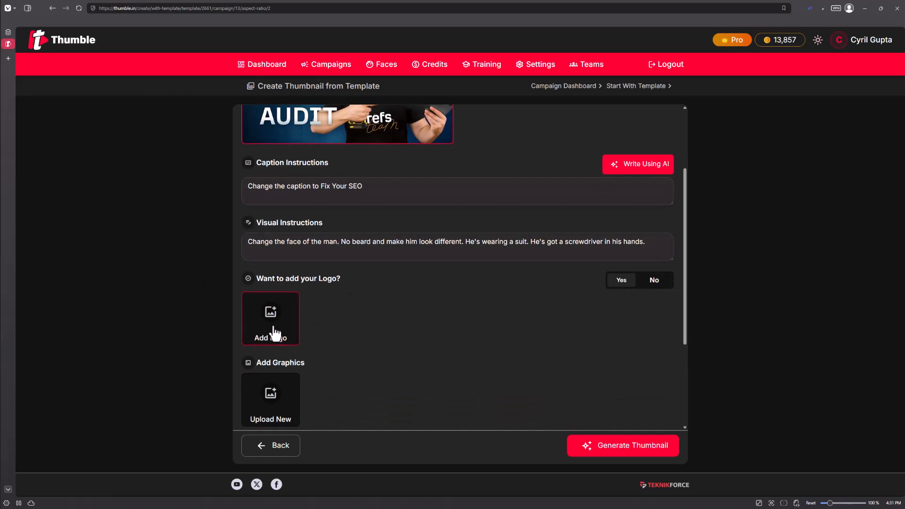
{"action": "left_click", "coordinate": [660, 281]}
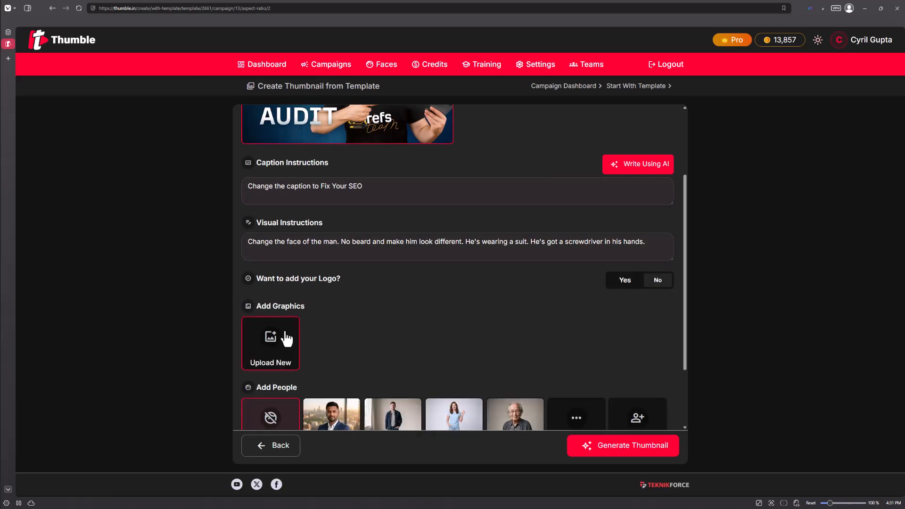
Upload the chain-link image as an added graphic with the title "seolink".
{"action": "scroll", "coordinate": [286, 339], "scroll_direction": "down", "scroll_amount": 1}
{"action": "scroll", "coordinate": [287, 302], "scroll_direction": "up", "scroll_amount": 1}
{"action": "scroll", "coordinate": [287, 276], "scroll_direction": "up", "scroll_amount": 2}
{"action": "scroll", "coordinate": [317, 228], "scroll_direction": "down", "scroll_amount": 2}
{"action": "left_click", "coordinate": [288, 347]}
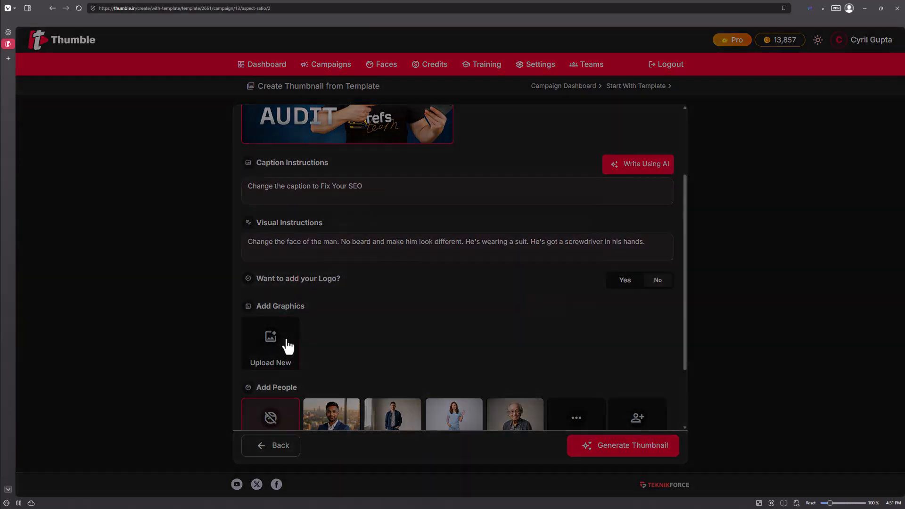
{"action": "left_click", "coordinate": [400, 240]}
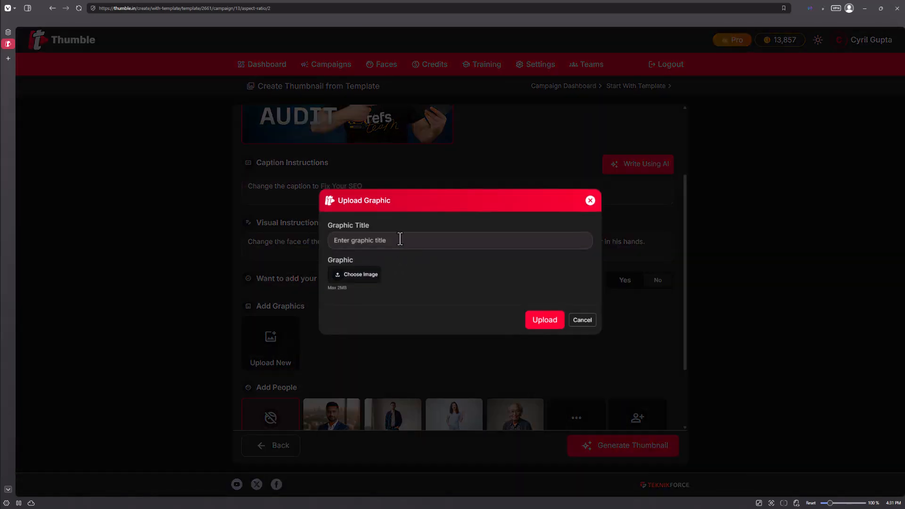
{"action": "type", "text": "seolink"}
{"action": "left_click", "coordinate": [361, 276]}
{"action": "double_click", "coordinate": [75, 67]}
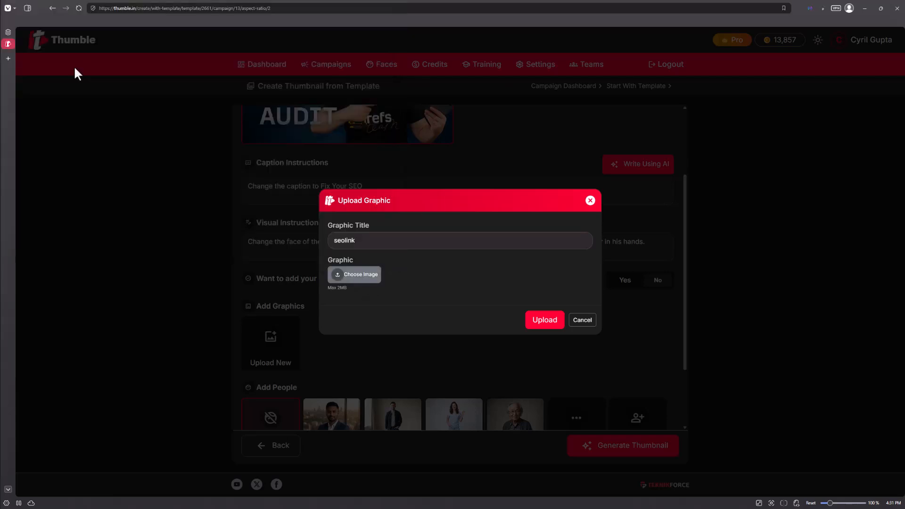
{"action": "left_click", "coordinate": [559, 343]}
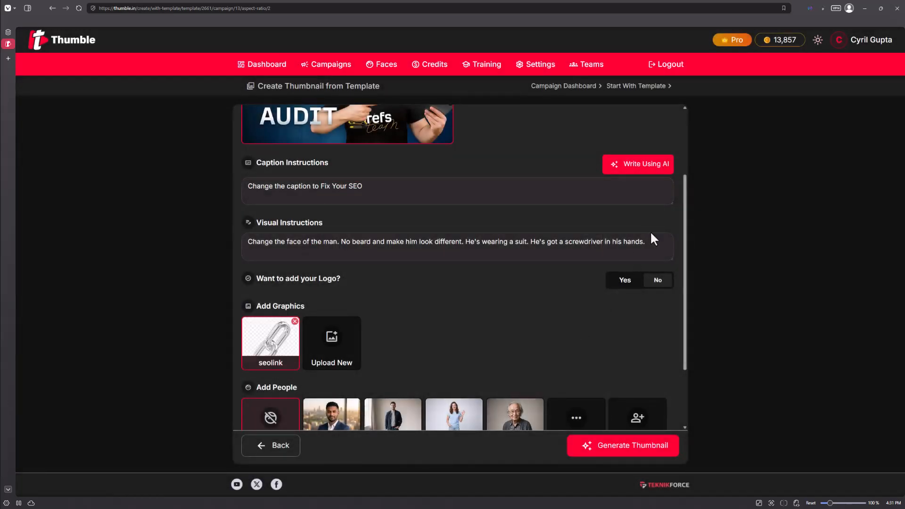
Append "Replace the laptop with the linkchain. Make it metallic and heavy." to the visual instructions.
{"action": "left_click", "coordinate": [658, 242]}
{"action": "type", "text": "It's point"}
{"action": "key", "text": "ctrl+BackSpace"}
{"action": "key", "text": "ctrl+BackSpace"}
{"action": "type", "text": "Replace the"}
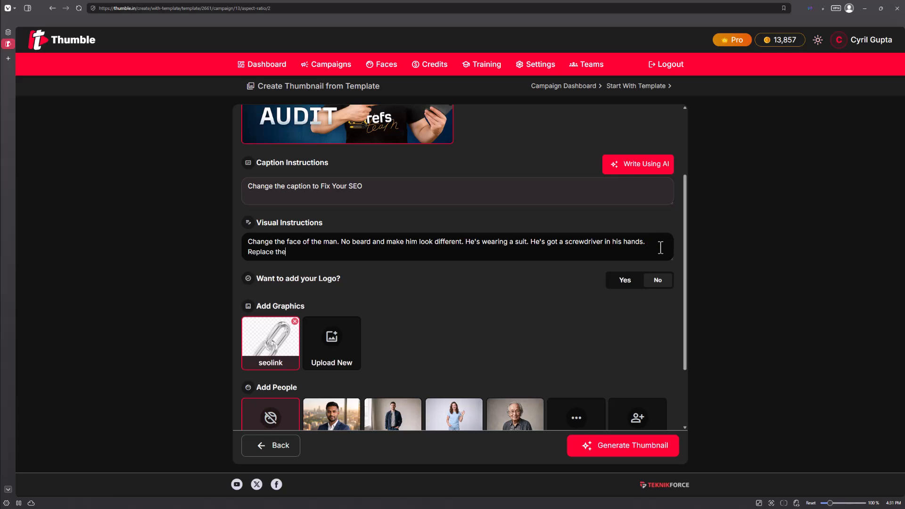
{"action": "type", "text": " laptop with the linkchain. Make it metallic and heavy."}
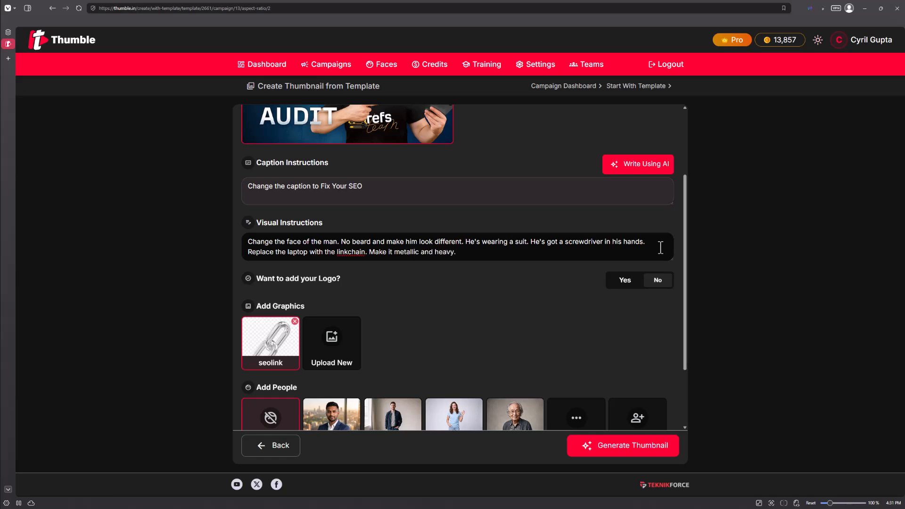
Add the face of the bearded young man in a suit and reword the first visual instruction to replace the man with him by name.
{"action": "scroll", "coordinate": [554, 264], "scroll_direction": "down", "scroll_amount": 2}
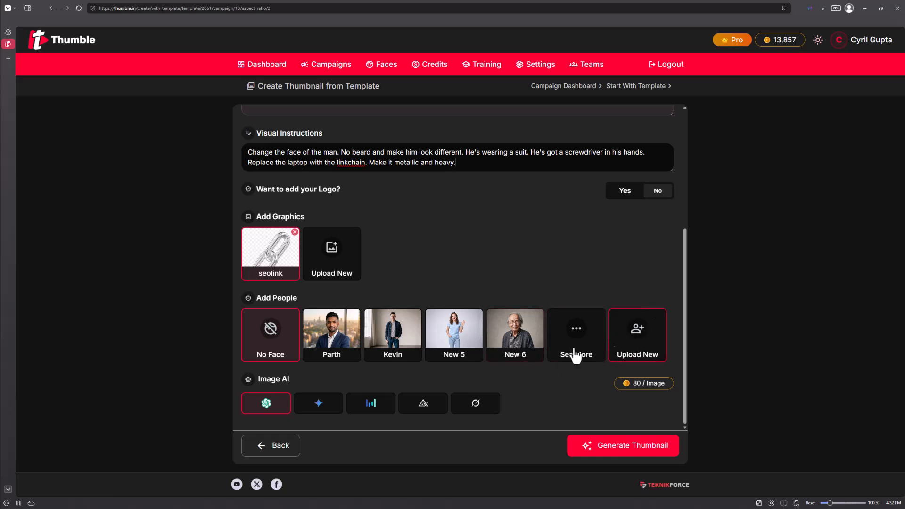
{"action": "left_click", "coordinate": [352, 331]}
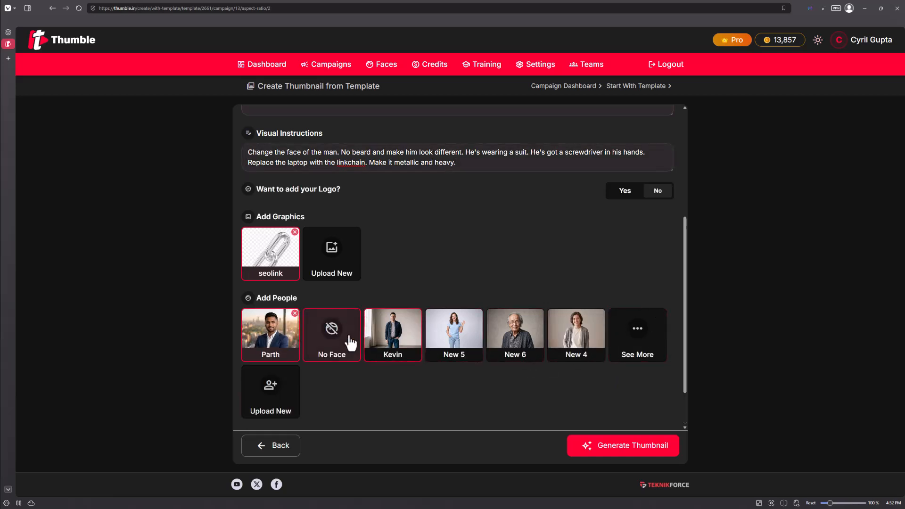
{"action": "scroll", "coordinate": [434, 300], "scroll_direction": "up", "scroll_amount": 3}
{"action": "scroll", "coordinate": [337, 275], "scroll_direction": "up", "scroll_amount": 2}
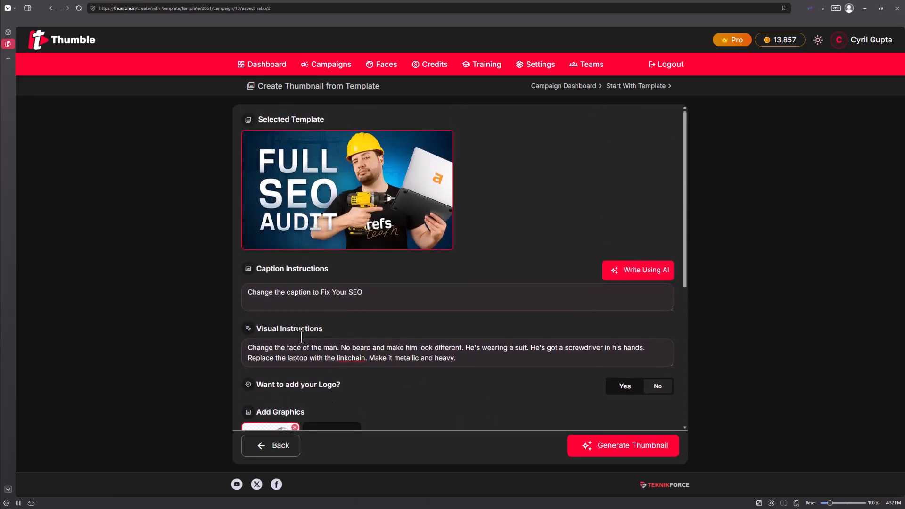
{"action": "left_click", "coordinate": [338, 351]}
{"action": "left_click_drag", "start_coordinate": [338, 351], "coordinate": [159, 348]}
{"action": "type", "text": "Replacce"}
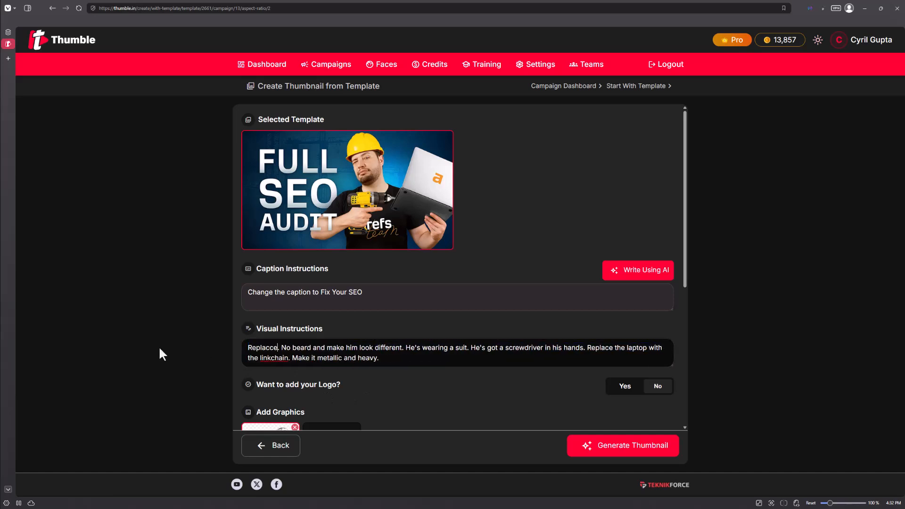
{"action": "key", "text": "BackSpace"}
{"action": "key", "text": "BackSpace"}
{"action": "key", "text": "BackSpace"}
{"action": "type", "text": "e tthe"}
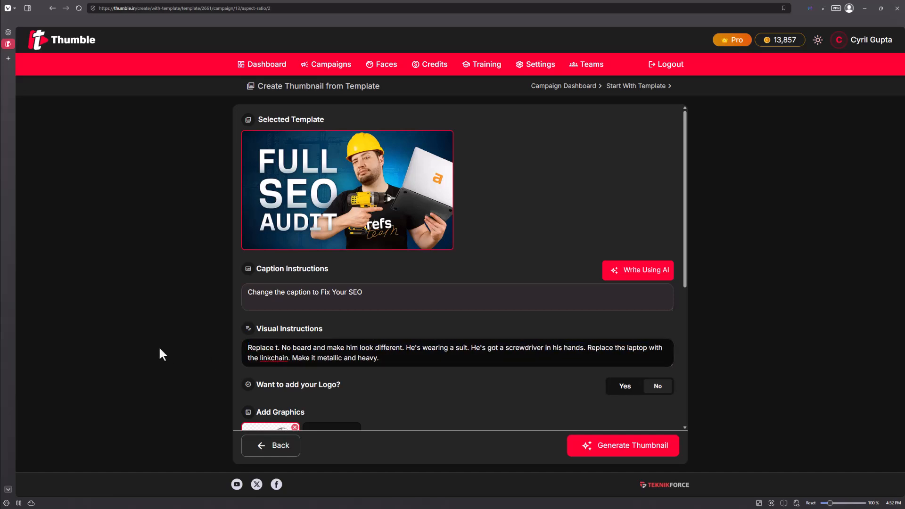
{"action": "key", "text": "BackSpace"}
{"action": "key", "text": "BackSpace"}
{"action": "key", "text": "BackSpace"}
{"action": "type", "text": "he man with p"}
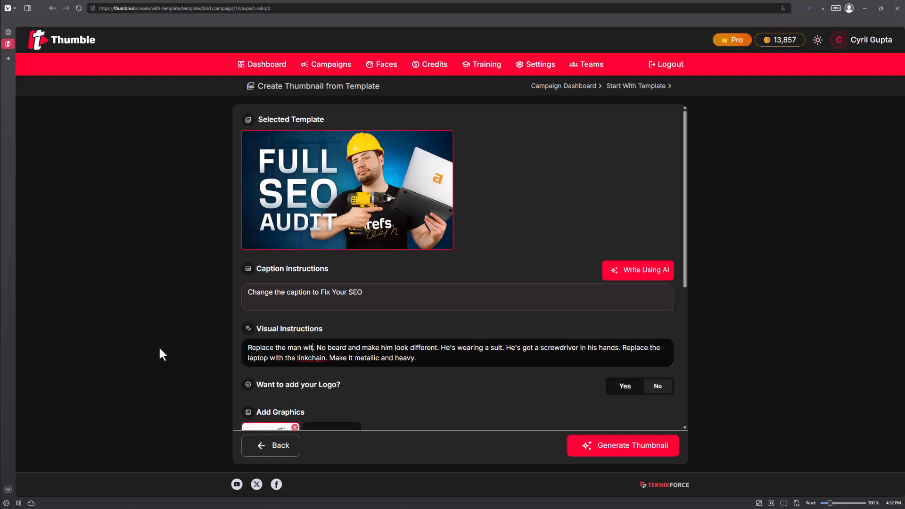
{"action": "key", "text": "BackSpace"}
{"action": "type", "text": "Parth"}
Replace "linkchain" with "seolink" in the visual instructions and delete "No beard and make him look different.".
{"action": "scroll", "coordinate": [230, 276], "scroll_direction": "down", "scroll_amount": 2}
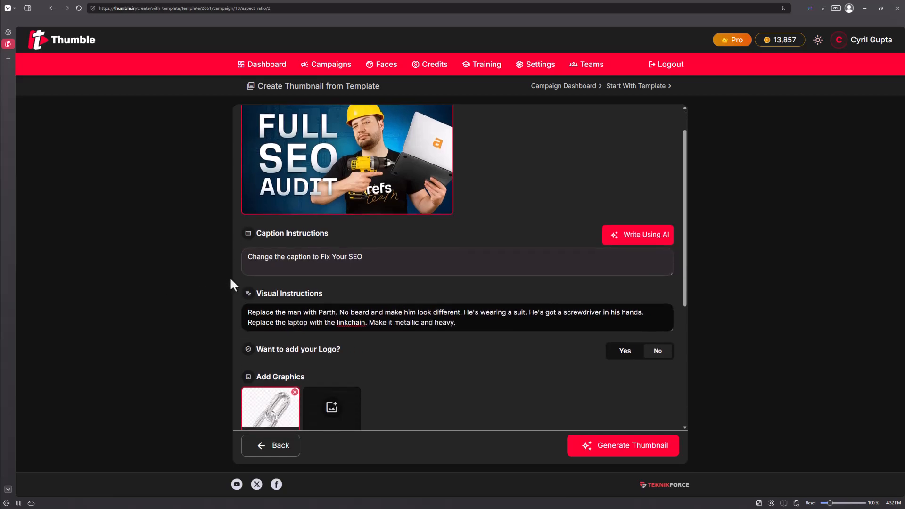
{"action": "scroll", "coordinate": [266, 277], "scroll_direction": "down", "scroll_amount": 2}
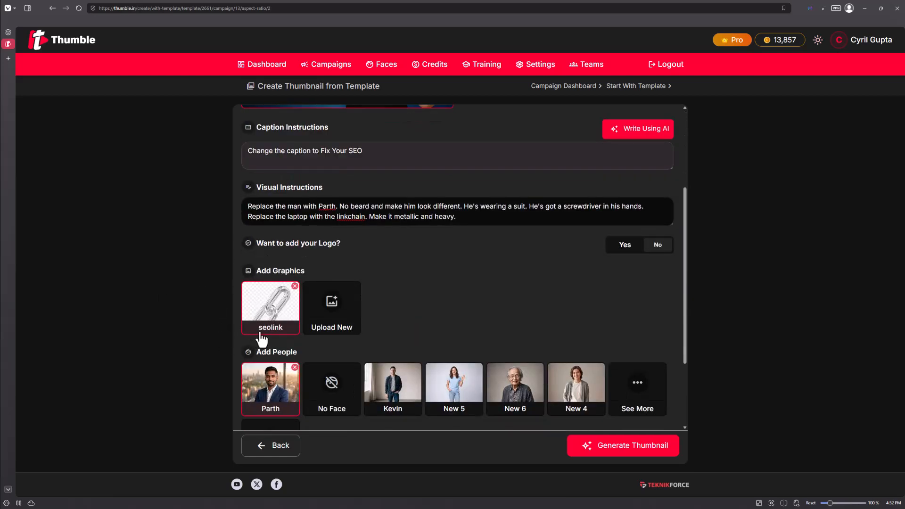
{"action": "scroll", "coordinate": [338, 264], "scroll_direction": "up", "scroll_amount": 1}
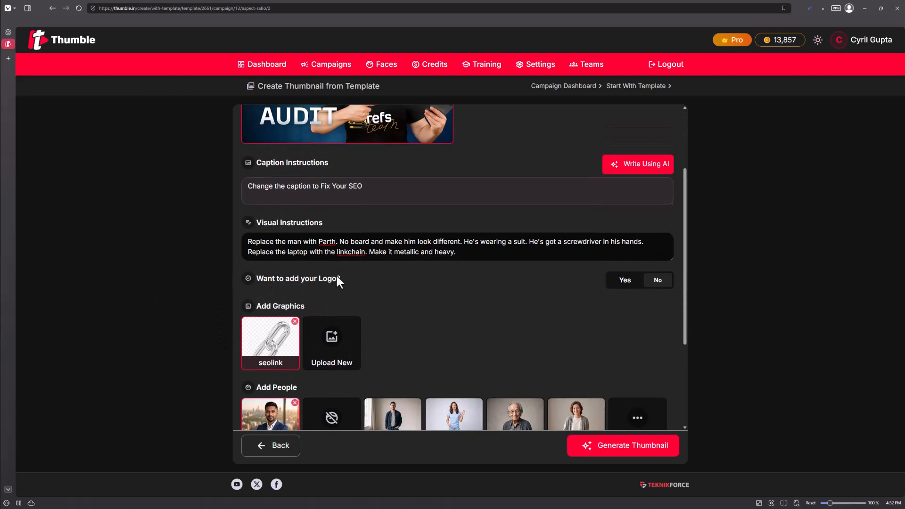
{"action": "double_click", "coordinate": [351, 253]}
{"action": "type", "text": "seolink."}
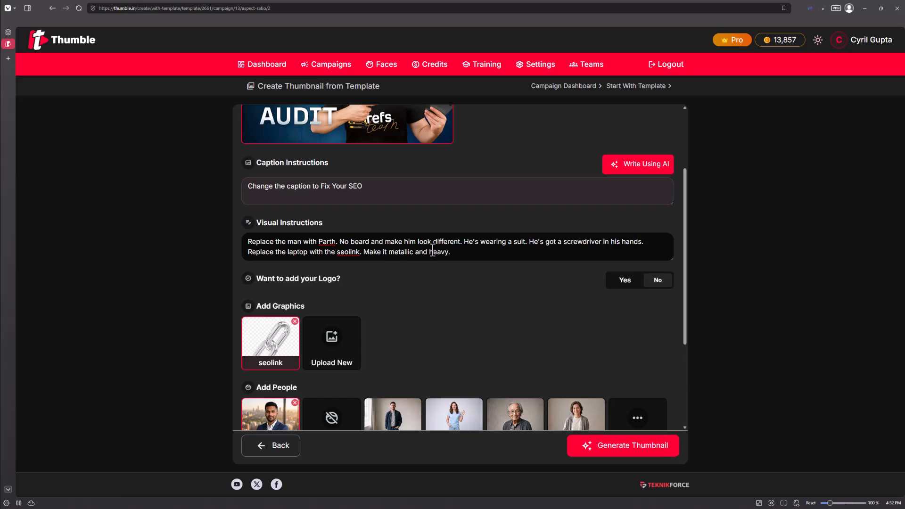
{"action": "left_click_drag", "start_coordinate": [465, 246], "coordinate": [345, 246]}
{"action": "key", "text": "BackSpace"}
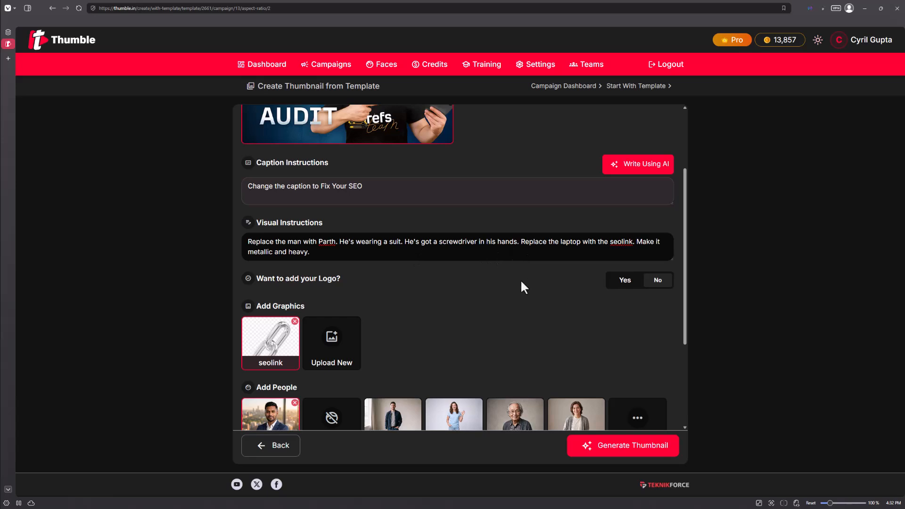
Generate the thumbnail from the customized template with the preselected image AI.
{"action": "scroll", "coordinate": [521, 279], "scroll_direction": "down", "scroll_amount": 3}
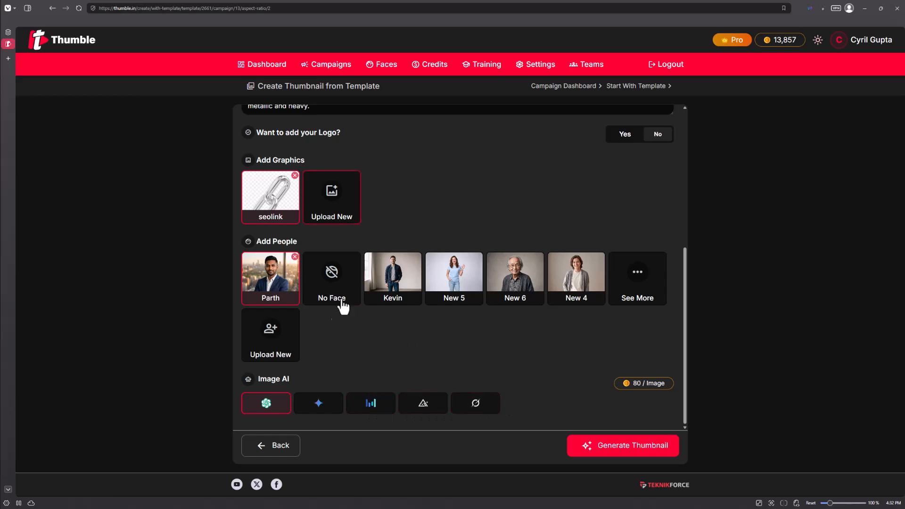
{"action": "left_click", "coordinate": [649, 446]}
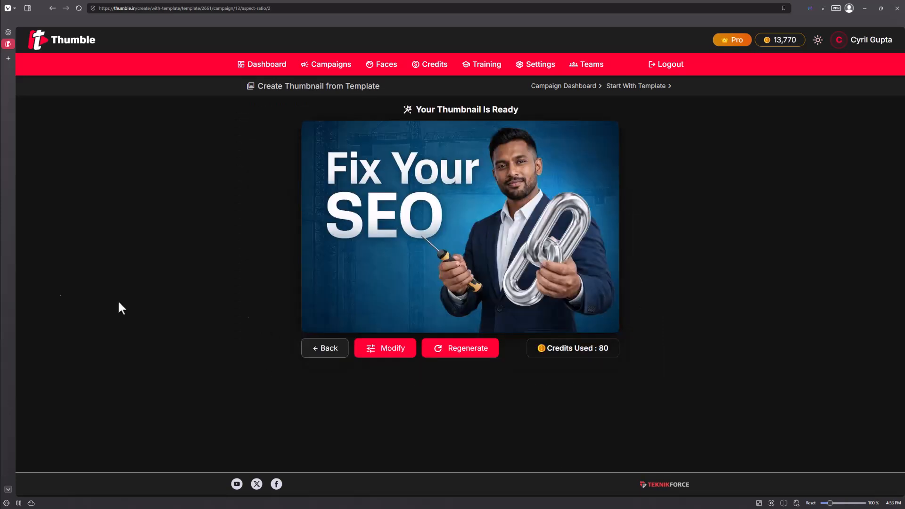
{"action": "mouse_move", "coordinate": [502, 178]}
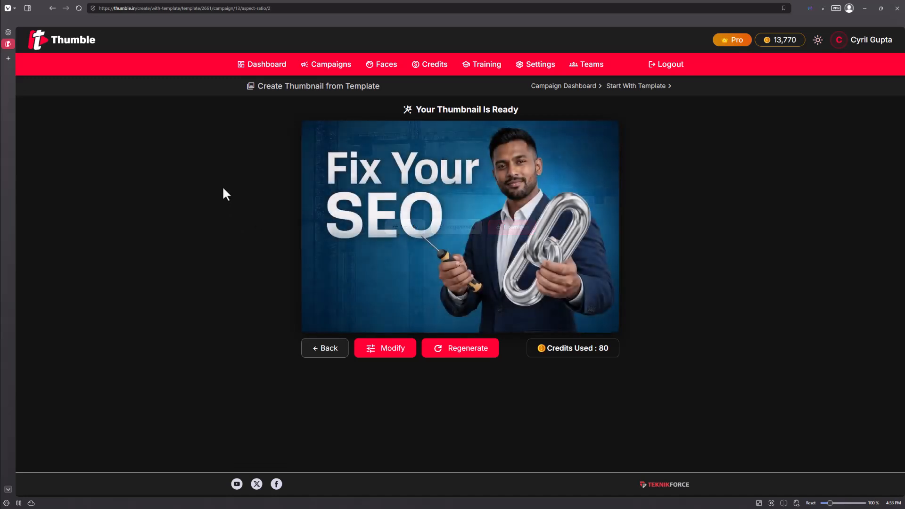
{"action": "mouse_move", "coordinate": [505, 277]}
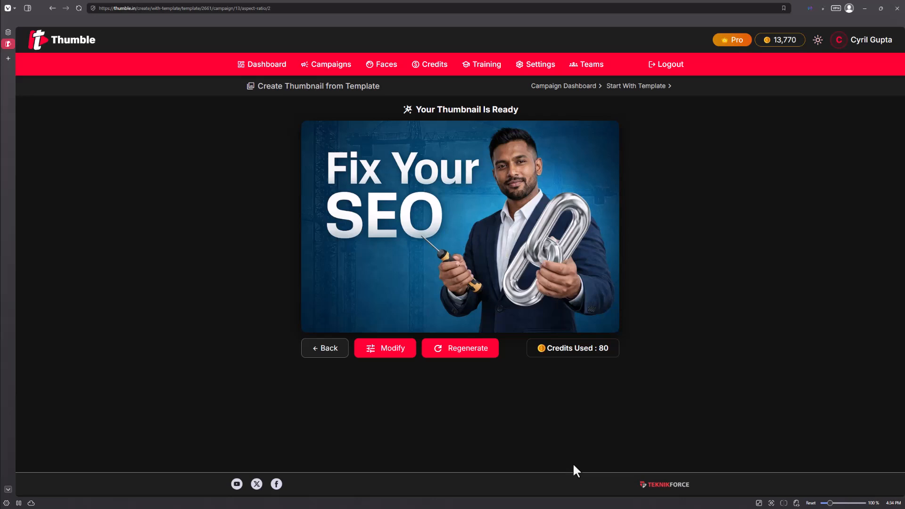
Modify the generated thumbnail with instructions to give the background earthy tones and put a hard hat on the man.
{"action": "left_click", "coordinate": [405, 351]}
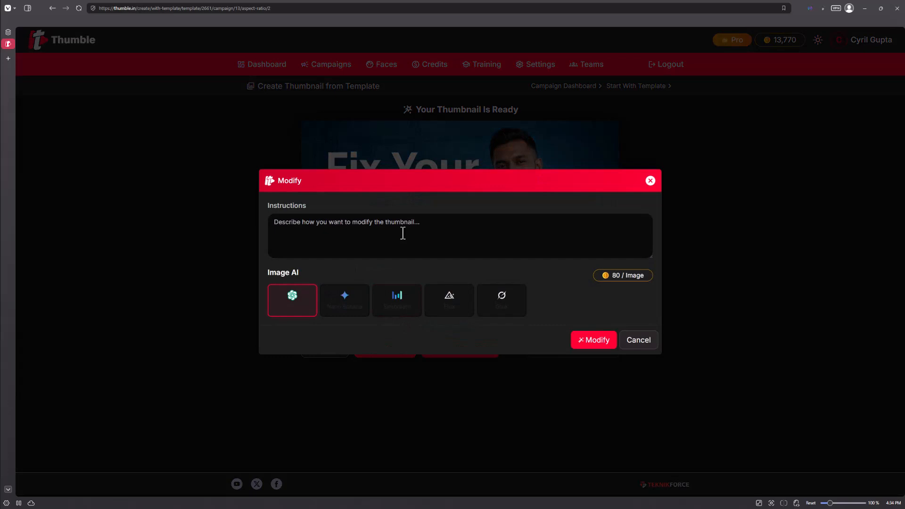
{"action": "type", "text": "Change the background color to have earthy tones."}
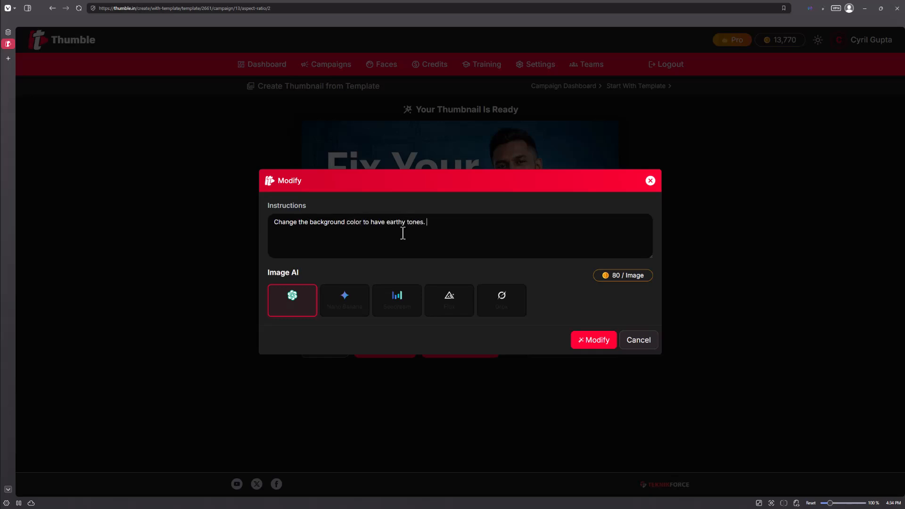
{"action": "type", "text": "nd put a halo around the man"}
{"action": "left_click_drag", "start_coordinate": [456, 226], "coordinate": [518, 225]}
{"action": "key", "text": "BackSpace"}
{"action": "left_click", "coordinate": [605, 347]}
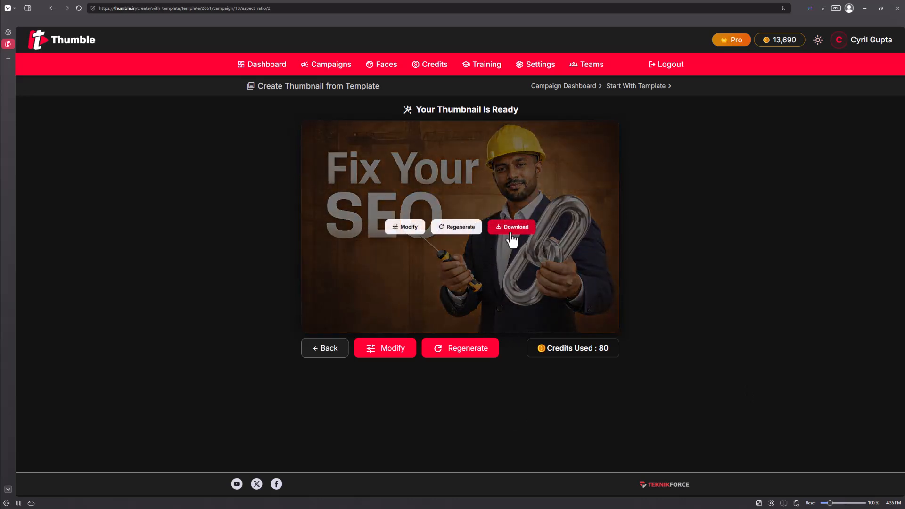
Download the modified thumbnail and regenerate it with the preselected image AI.
{"action": "left_click", "coordinate": [512, 230]}
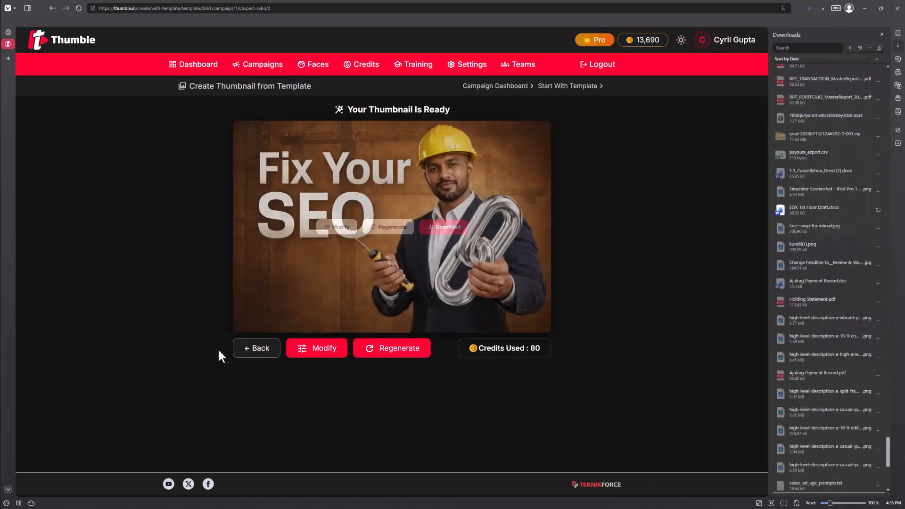
{"action": "left_click", "coordinate": [882, 34]}
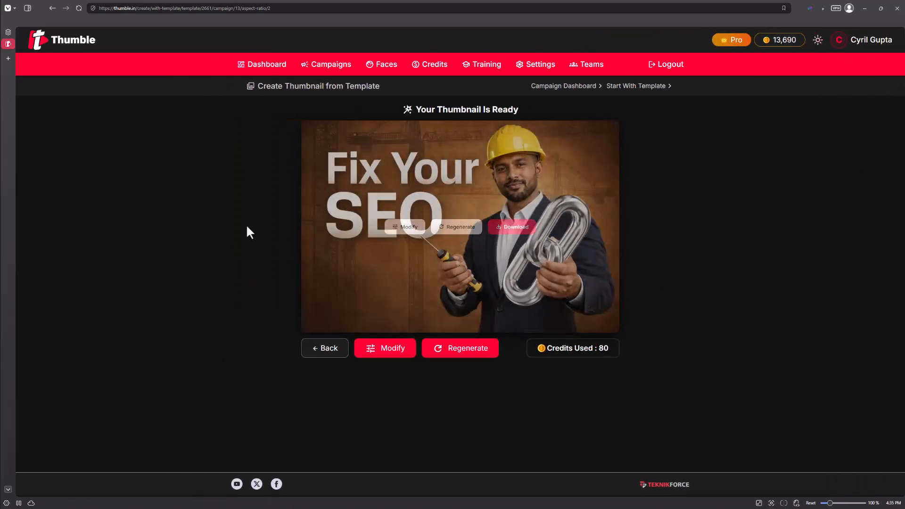
{"action": "left_click", "coordinate": [463, 354]}
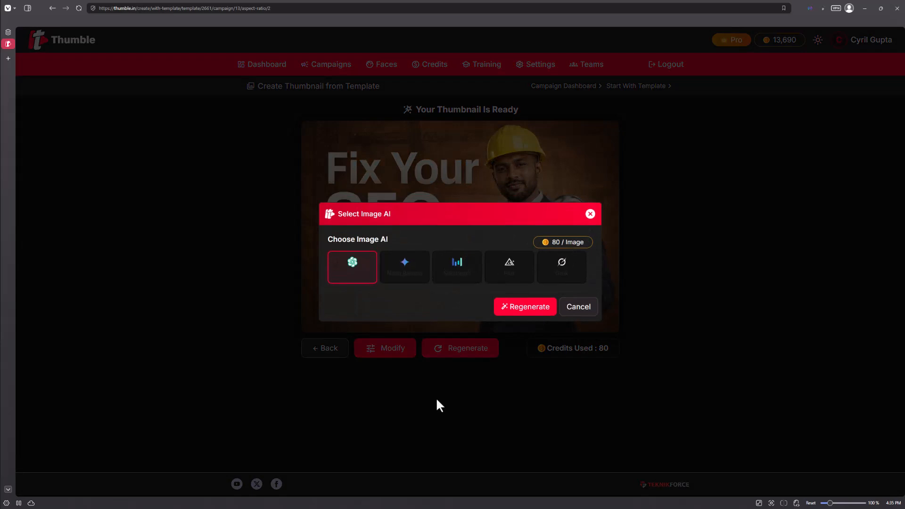
{"action": "left_click", "coordinate": [525, 307]}
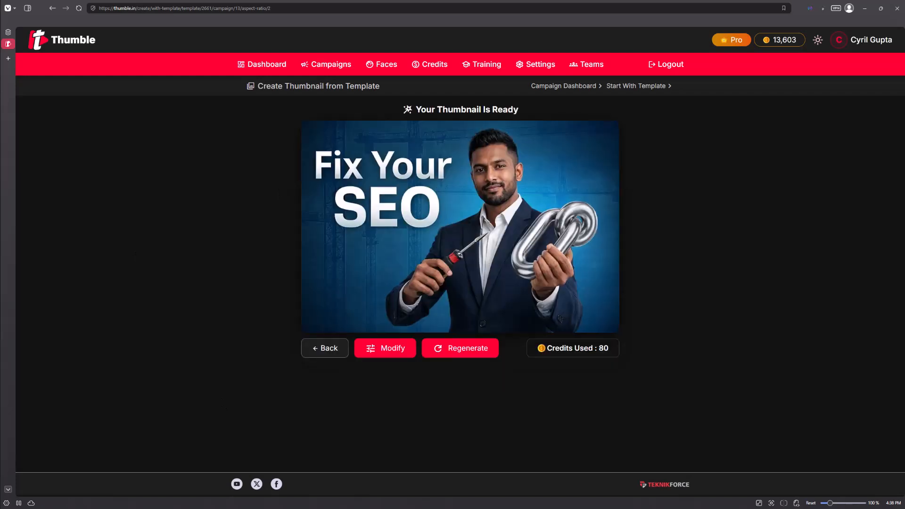
Leave the regenerated thumbnail and its template form to return to the template gallery.
{"action": "mouse_move", "coordinate": [503, 328]}
{"action": "left_click", "coordinate": [337, 354]}
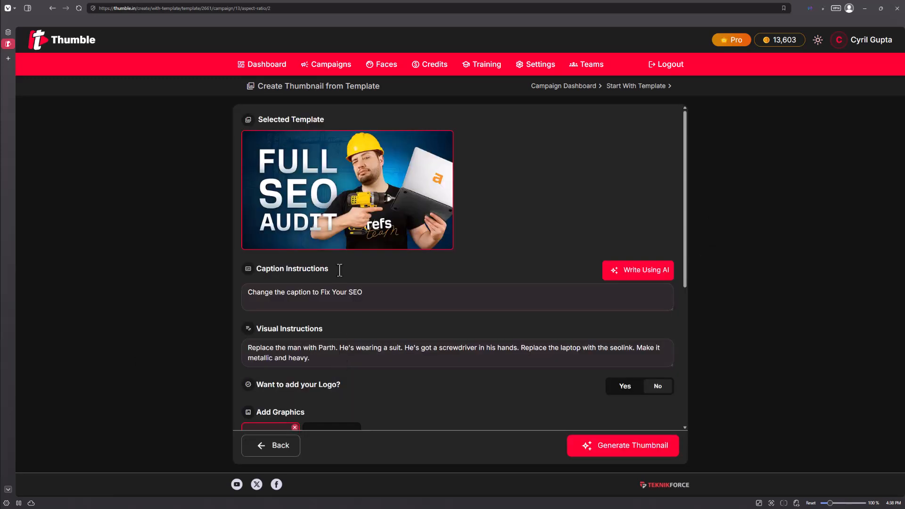
{"action": "left_click", "coordinate": [292, 450]}
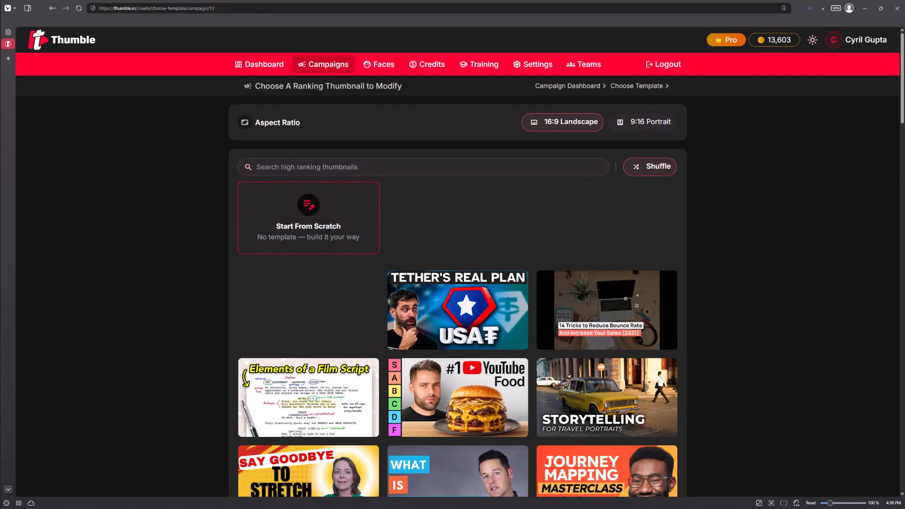
Browse the 16:9 landscape templates in the gallery of ranking thumbnails.
{"action": "scroll", "coordinate": [622, 351], "scroll_direction": "down", "scroll_amount": 5}
{"action": "scroll", "coordinate": [622, 351], "scroll_direction": "down", "scroll_amount": 5}
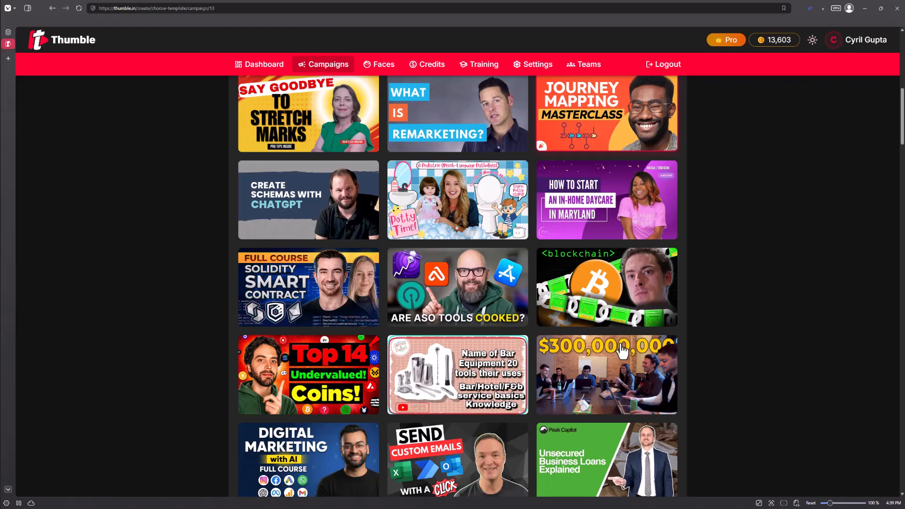
{"action": "key", "text": "alt+Tab"}
{"action": "key", "text": "alt+Tab"}
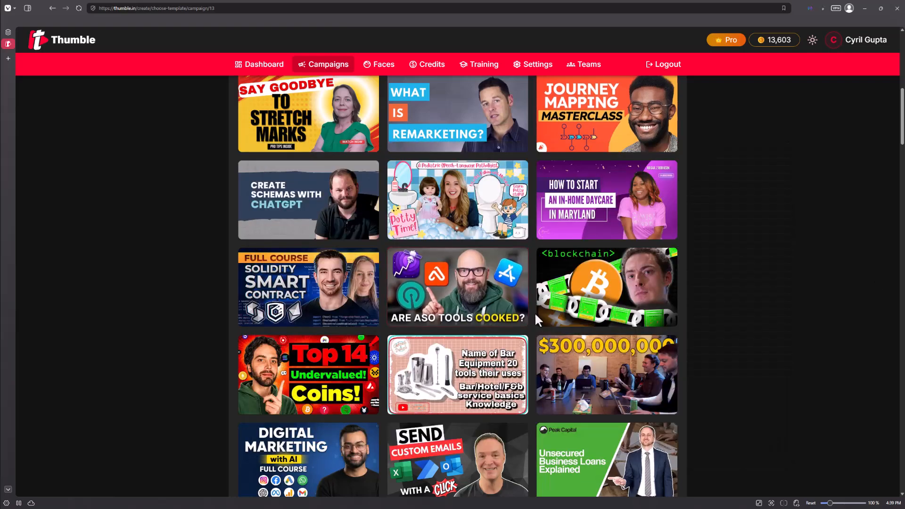
{"action": "scroll", "coordinate": [536, 318], "scroll_direction": "up", "scroll_amount": 3}
{"action": "scroll", "coordinate": [613, 292], "scroll_direction": "down", "scroll_amount": 7}
{"action": "scroll", "coordinate": [630, 297], "scroll_direction": "down", "scroll_amount": 5}
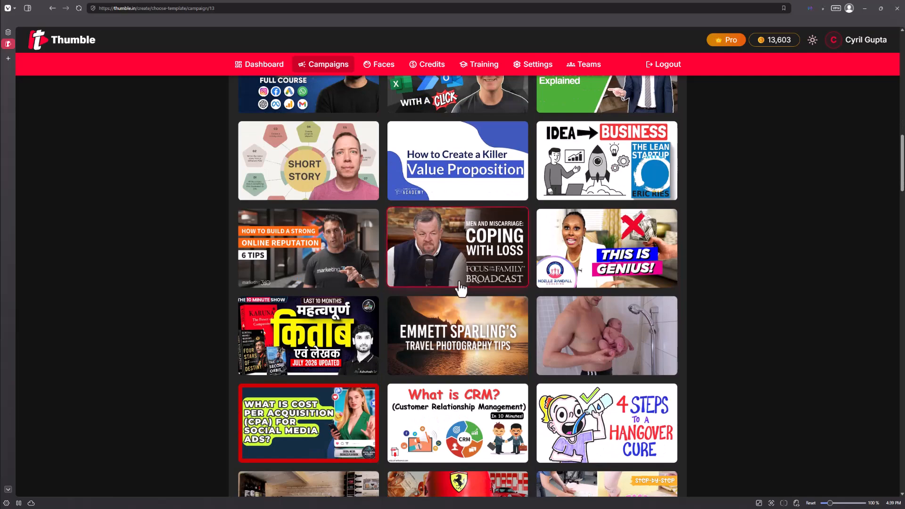
{"action": "scroll", "coordinate": [461, 289], "scroll_direction": "down", "scroll_amount": 2}
{"action": "scroll", "coordinate": [816, 443], "scroll_direction": "up", "scroll_amount": 9}
{"action": "scroll", "coordinate": [758, 401], "scroll_direction": "up", "scroll_amount": 12}
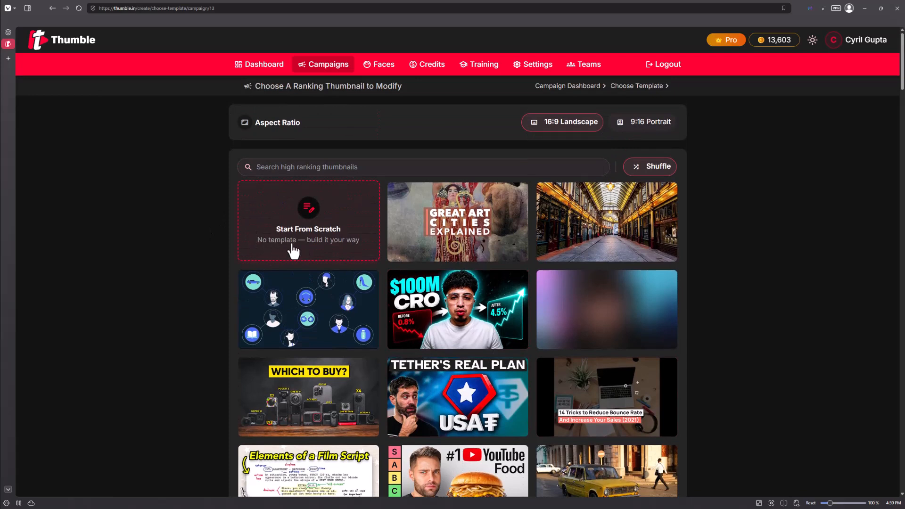
Start a thumbnail from scratch with the caption instructions 'Show in bold letter "Fix Your" and below that show in 3x bigger cursive font - "SEO"'.
{"action": "left_click", "coordinate": [312, 252]}
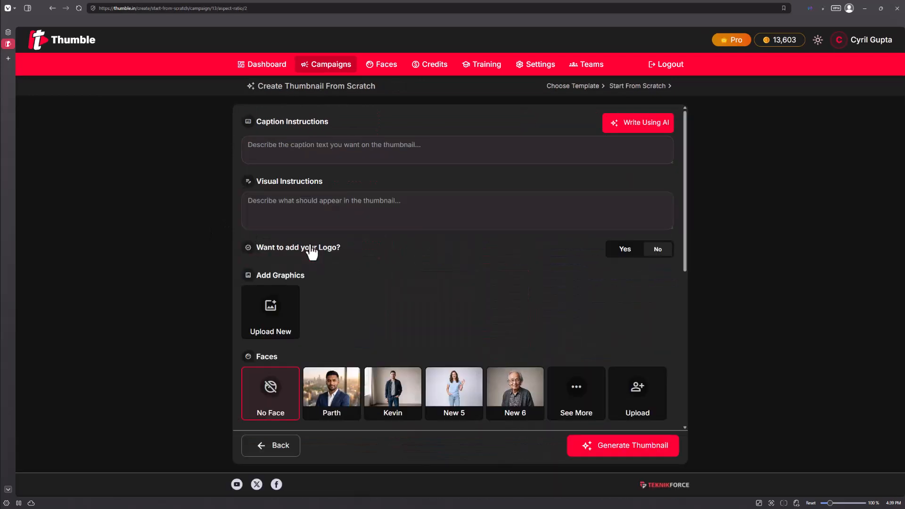
{"action": "left_click", "coordinate": [310, 146]}
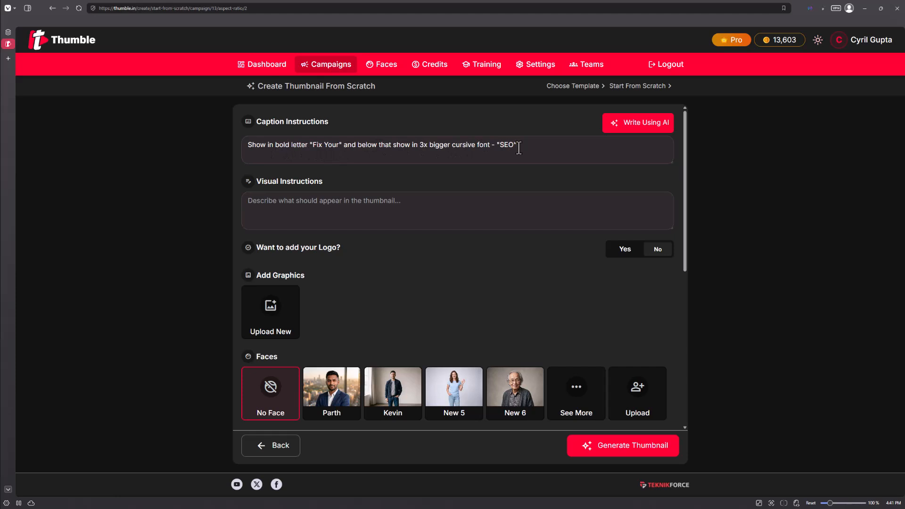
Describe a faded brown construction workshop, the man in hard hat and blue overalls holding a screwdriver and big rusty metallic seolink, text to his right.
{"action": "left_click", "coordinate": [381, 229]}
{"action": "type", "text": "A brown construction workshop themed background which is a bit faded. In the foreground parth is wearing a hard hat and blue overalls. He's got a screwdriver in his hands and also is holding the seolink. The SEOlink i big, metallic and rusty. The text is displayed to his right."}
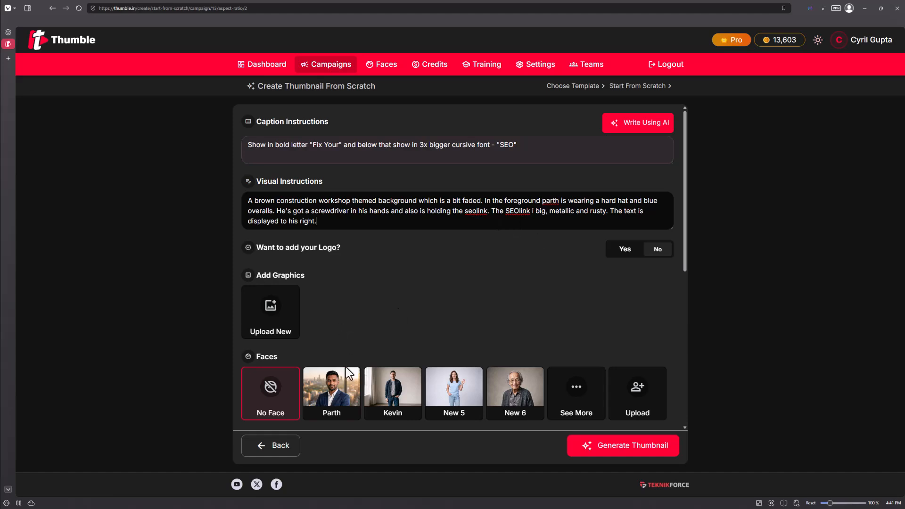
Select the face of the bearded young man in a suit for the from-scratch thumbnail.
{"action": "left_click", "coordinate": [340, 379]}
{"action": "scroll", "coordinate": [387, 321], "scroll_direction": "down", "scroll_amount": 2}
{"action": "scroll", "coordinate": [472, 264], "scroll_direction": "up", "scroll_amount": 2}
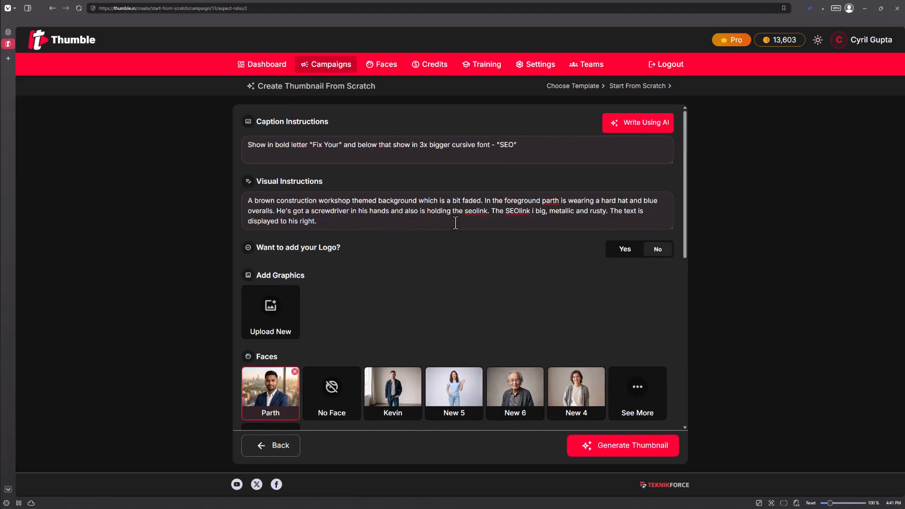
Upload the chain link image linkchain.jpg as a graphic titled "seolink" for the from-scratch thumbnail.
{"action": "left_click", "coordinate": [257, 334]}
{"action": "left_click", "coordinate": [356, 244]}
{"action": "type", "text": "seolink"}
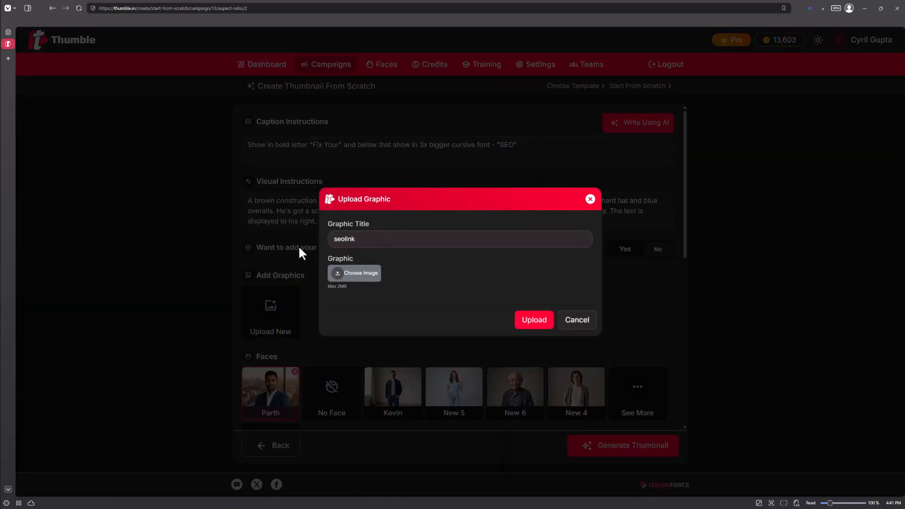
{"action": "left_click", "coordinate": [355, 273]}
{"action": "double_click", "coordinate": [126, 78]}
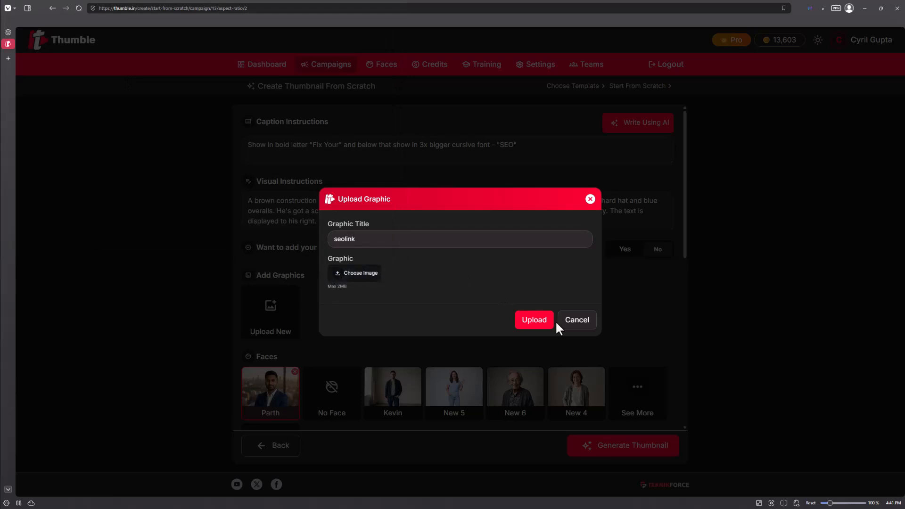
{"action": "left_click", "coordinate": [537, 343]}
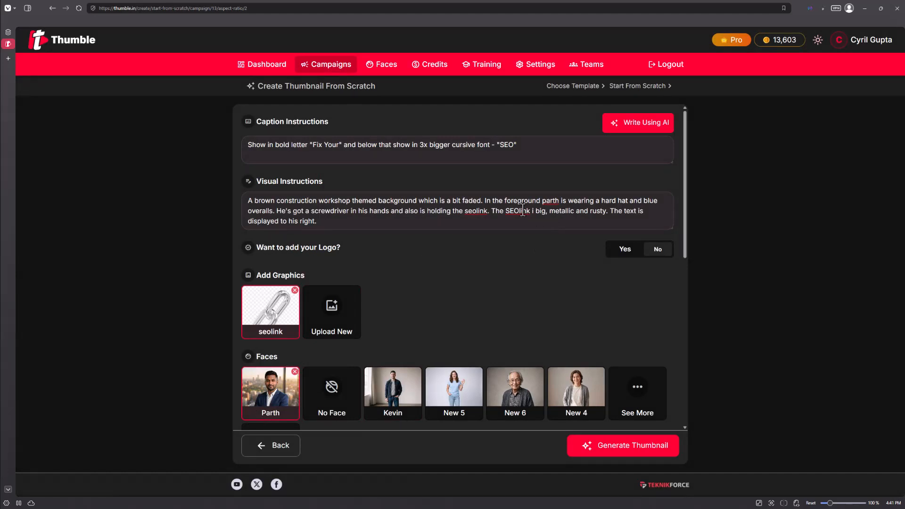
Correct the visual instructions so the SEOlink "is" big, and replace "his" with the suited man's face name for the text's position.
{"action": "left_click", "coordinate": [538, 216]}
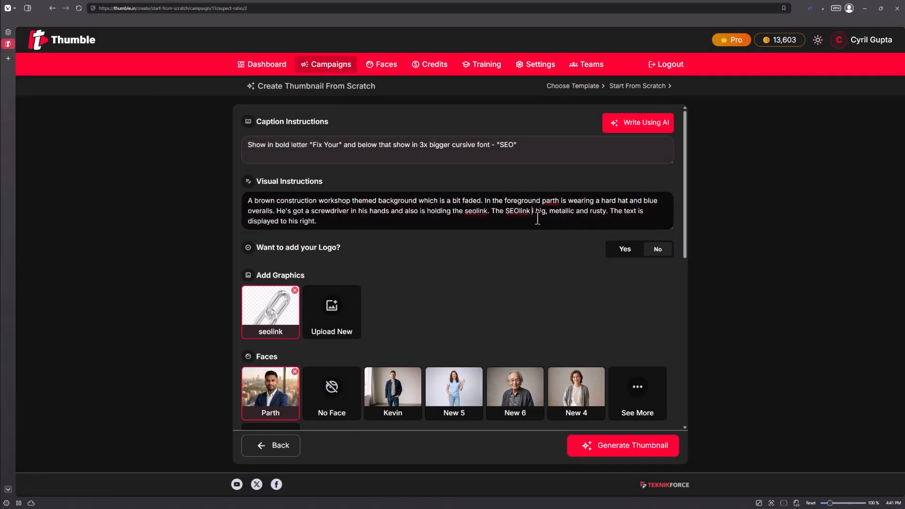
{"action": "type", "text": "s"}
{"action": "double_click", "coordinate": [297, 221]}
{"action": "type", "text": "parth"}
{"action": "type", "text": "\"s"}
{"action": "key", "text": "BackSpace"}
{"action": "key", "text": "BackSpace"}
{"action": "key", "text": "BackSpace"}
{"action": "key", "text": "Delete"}
{"action": "type", "text": "'s"}
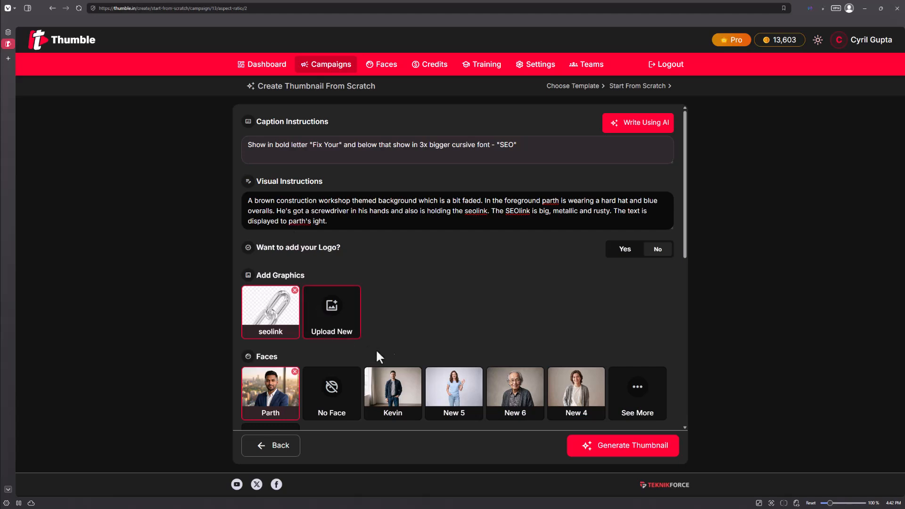
Add the face of the standing man in dark clothes and describe his head as visible near the left bottom end, looking shocked.
{"action": "left_click", "coordinate": [393, 391]}
{"action": "left_click", "coordinate": [384, 220]}
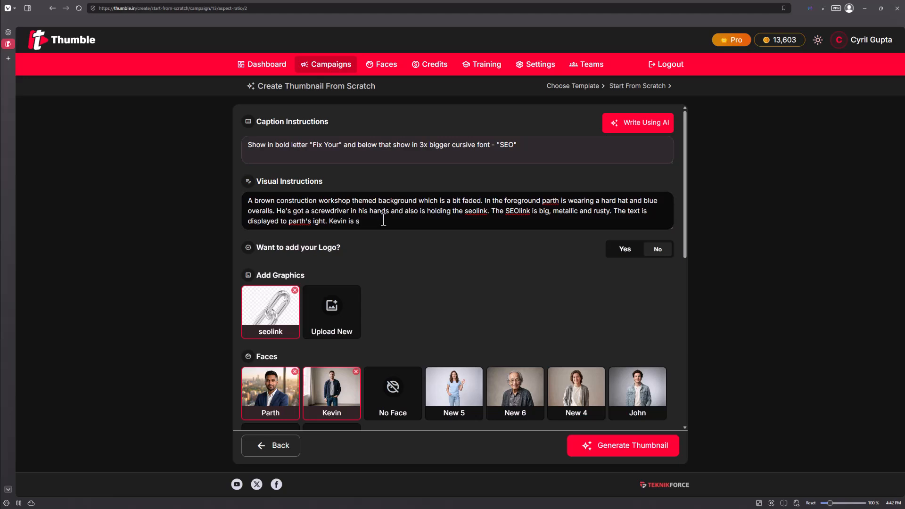
{"action": "key", "text": "ctrl+BackSpace"}
{"action": "key", "text": "ctrl+BackSpace"}
{"action": "key", "text": "BackSpace"}
{"action": "key", "text": "BackSpace"}
{"action": "key", "text": "BackSpace"}
{"action": "type", "text": "tom end. HE's look"}
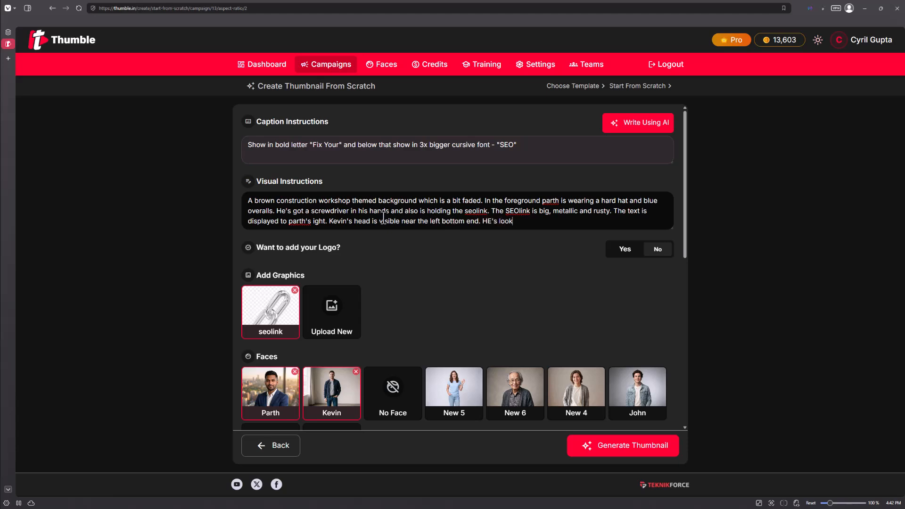
{"action": "type", "text": "ing shocked."}
Review the image AI and thumbnail style options and generate the from-scratch thumbnail in the Realistic style.
{"action": "scroll", "coordinate": [383, 218], "scroll_direction": "down", "scroll_amount": 3}
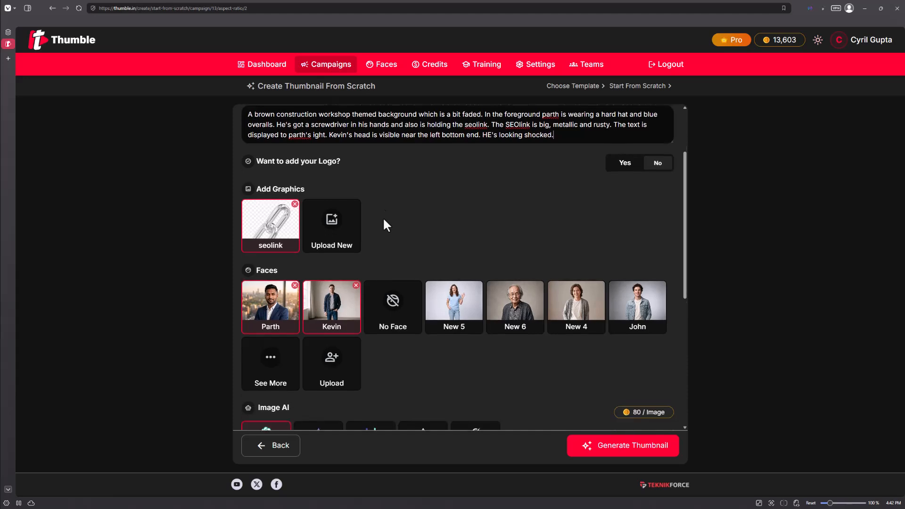
{"action": "scroll", "coordinate": [384, 220], "scroll_direction": "down", "scroll_amount": 5}
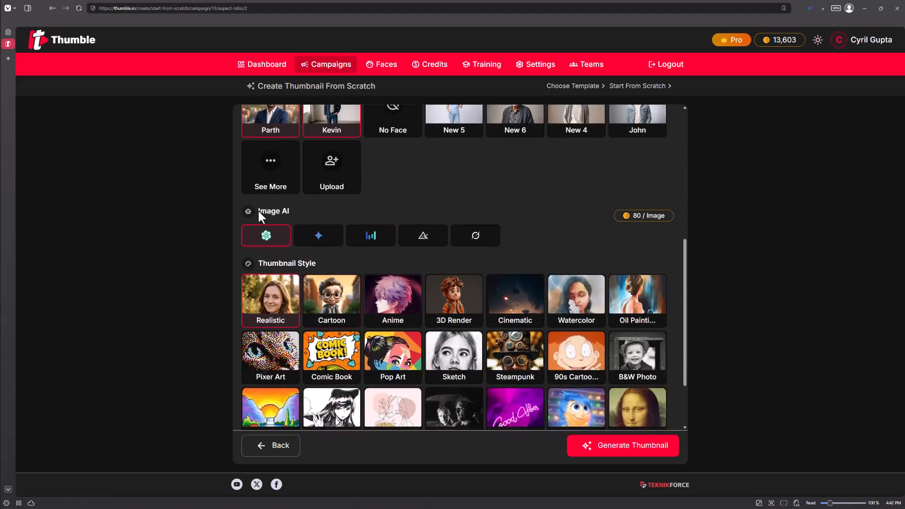
{"action": "scroll", "coordinate": [390, 265], "scroll_direction": "down", "scroll_amount": 3}
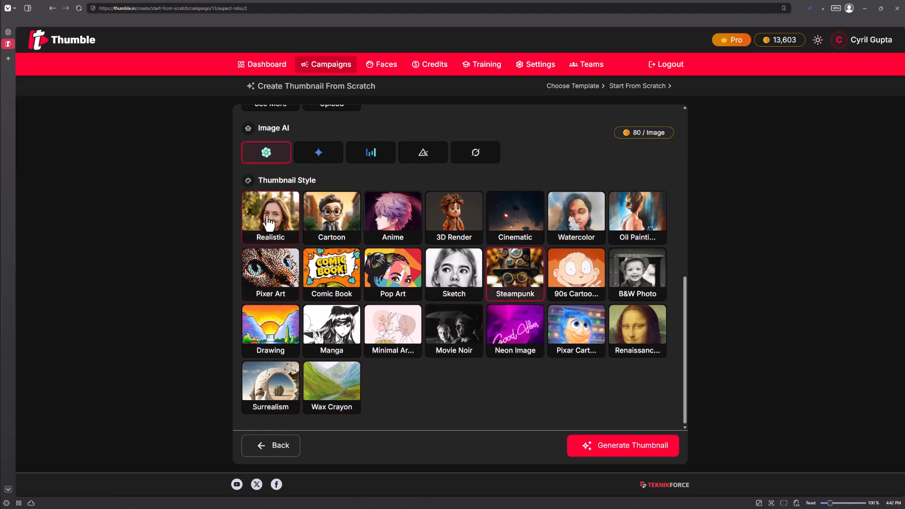
{"action": "scroll", "coordinate": [354, 177], "scroll_direction": "up", "scroll_amount": 3}
{"action": "scroll", "coordinate": [340, 210], "scroll_direction": "down", "scroll_amount": 2}
{"action": "scroll", "coordinate": [340, 210], "scroll_direction": "up", "scroll_amount": 3}
{"action": "scroll", "coordinate": [575, 365], "scroll_direction": "down", "scroll_amount": 3}
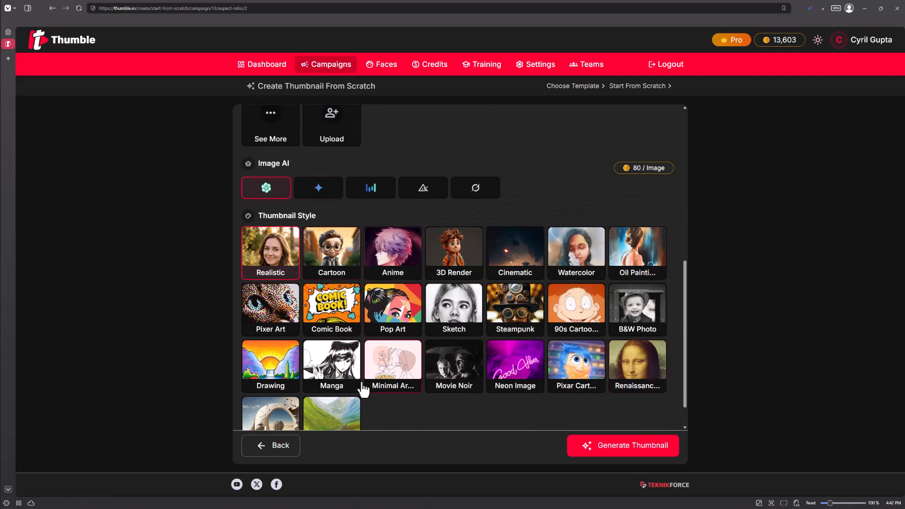
{"action": "scroll", "coordinate": [360, 387], "scroll_direction": "down", "scroll_amount": 1}
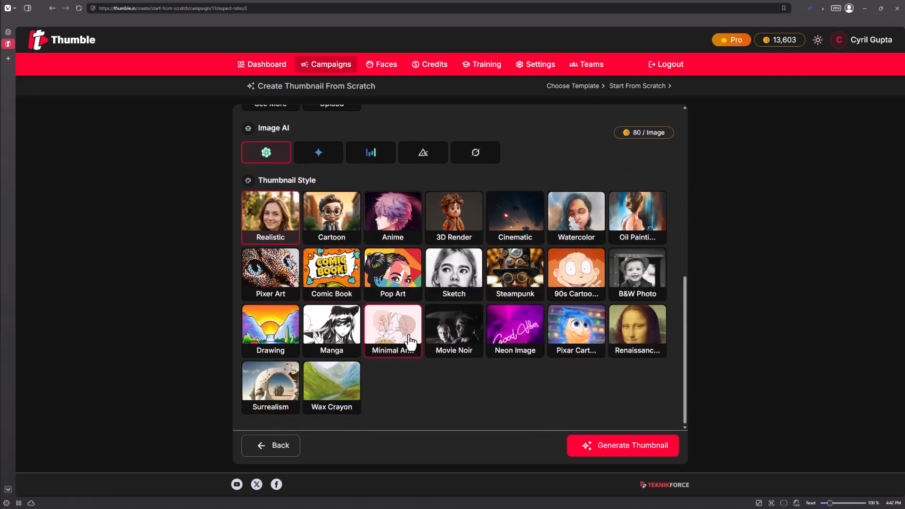
{"action": "left_click", "coordinate": [626, 456]}
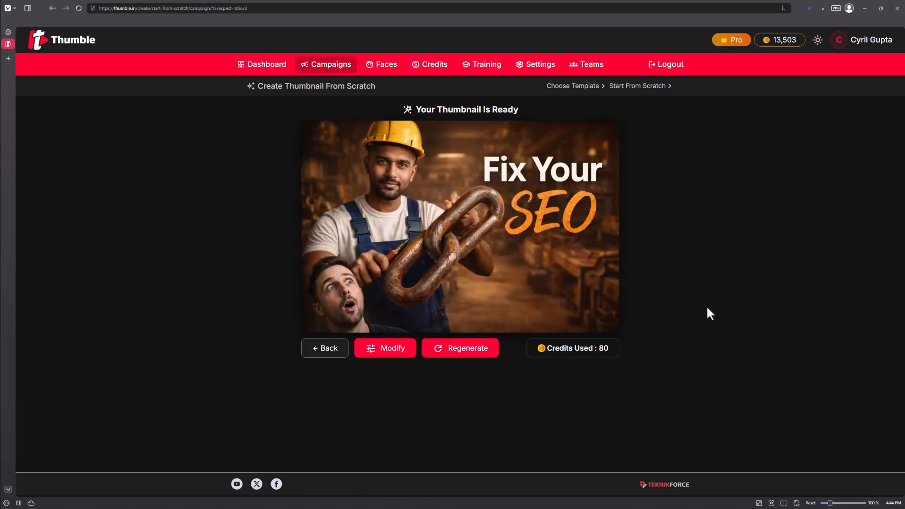
Leave the generated thumbnail and its form and open the AI Tools campaign's dashboard.
{"action": "mouse_move", "coordinate": [570, 292]}
{"action": "left_click", "coordinate": [314, 349]}
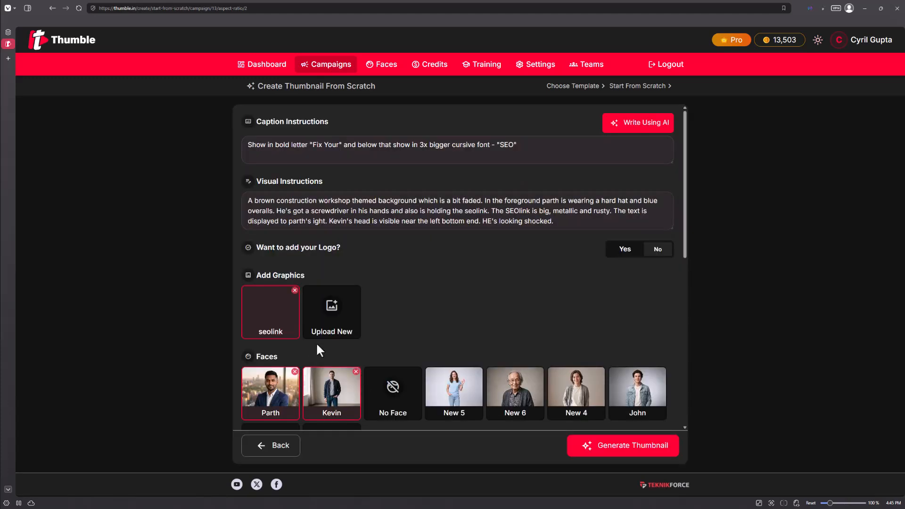
{"action": "left_click", "coordinate": [263, 448]}
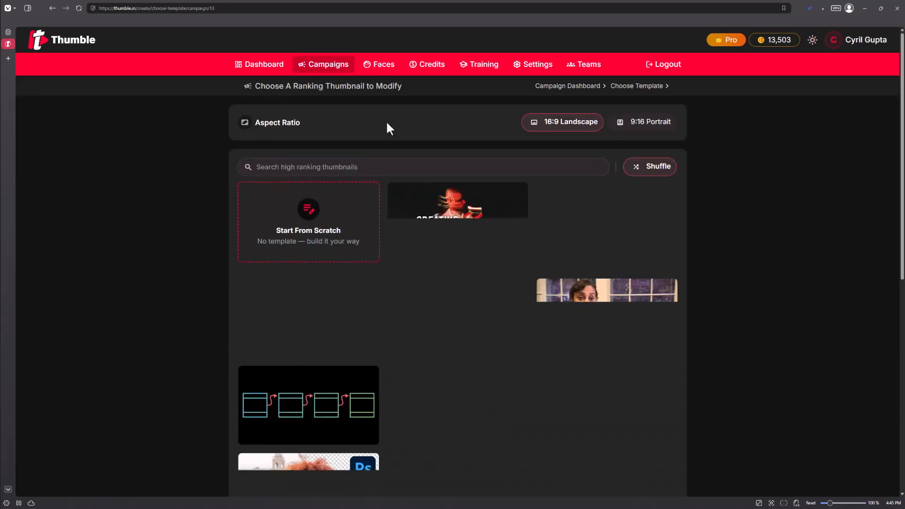
{"action": "left_click", "coordinate": [308, 61]}
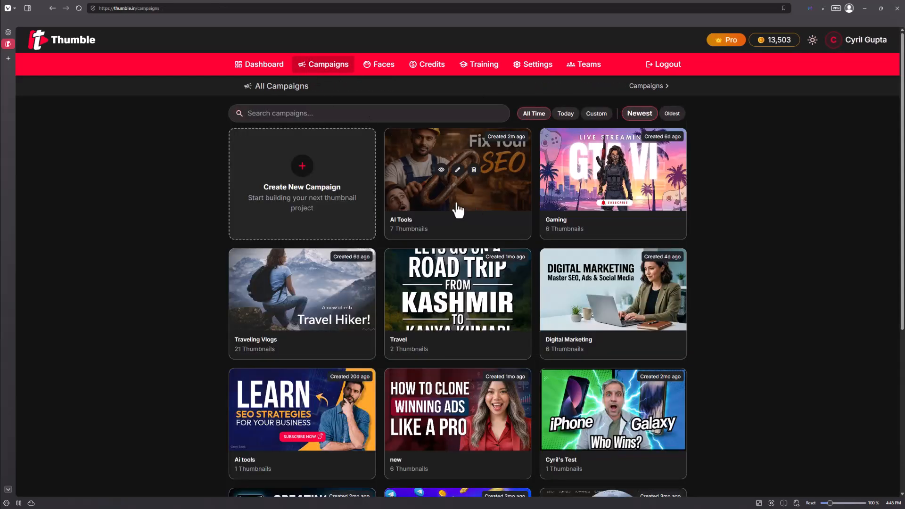
{"action": "left_click", "coordinate": [458, 209]}
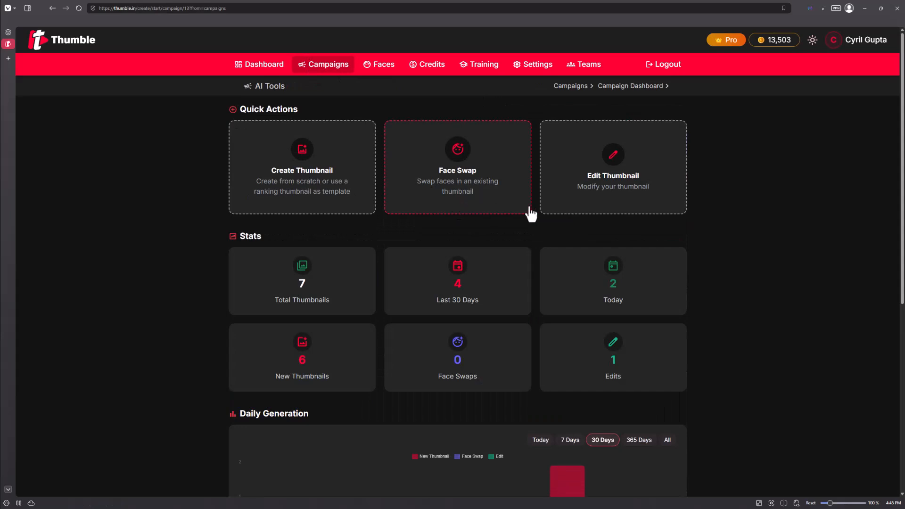
Start a face swap in the campaign with the image "Change the caption to Fix Your SEO.jpg" as the thumbnail source.
{"action": "left_click", "coordinate": [485, 202]}
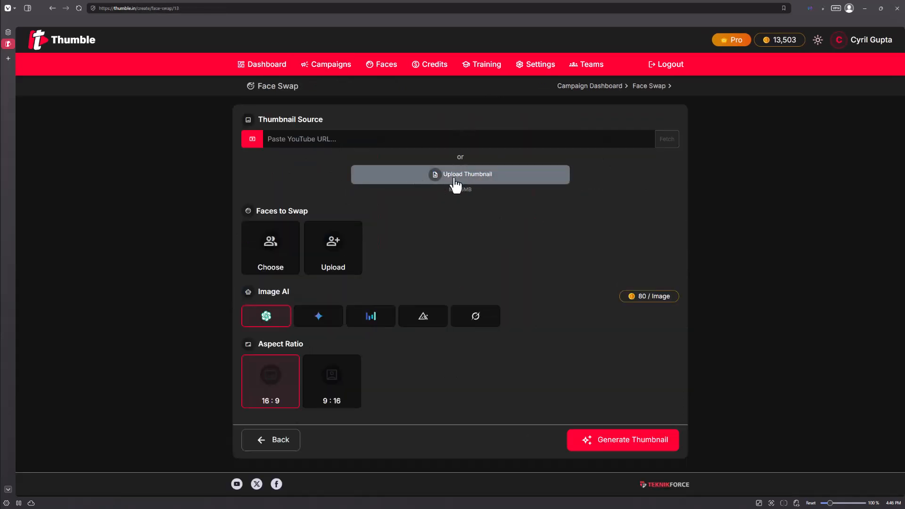
{"action": "left_click", "coordinate": [374, 139]}
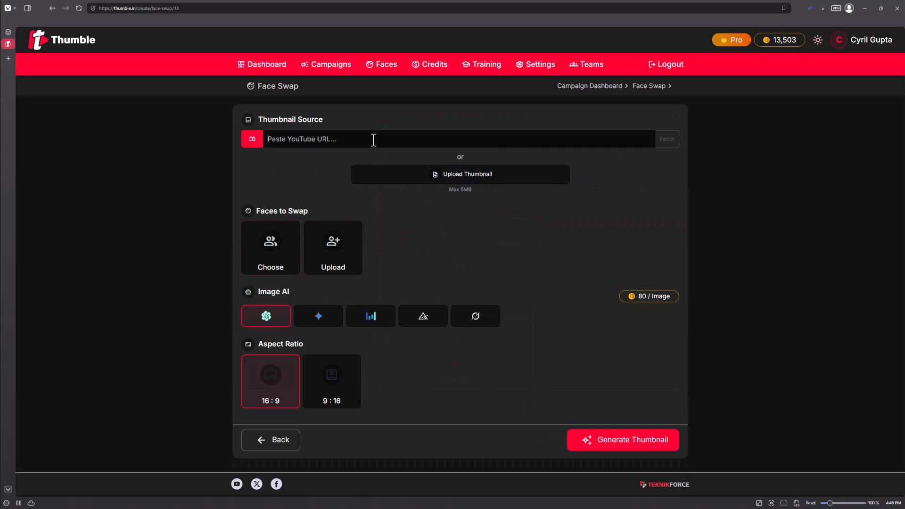
{"action": "left_click", "coordinate": [448, 181]}
{"action": "double_click", "coordinate": [77, 78]}
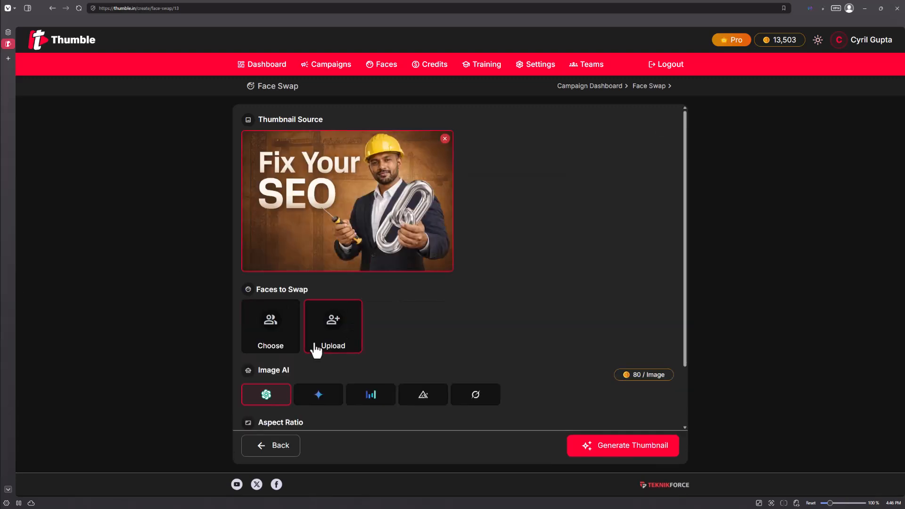
Choose the grey-haired man's face for the swap and remove the bearded man in the dark suit from the selection.
{"action": "left_click", "coordinate": [295, 337]}
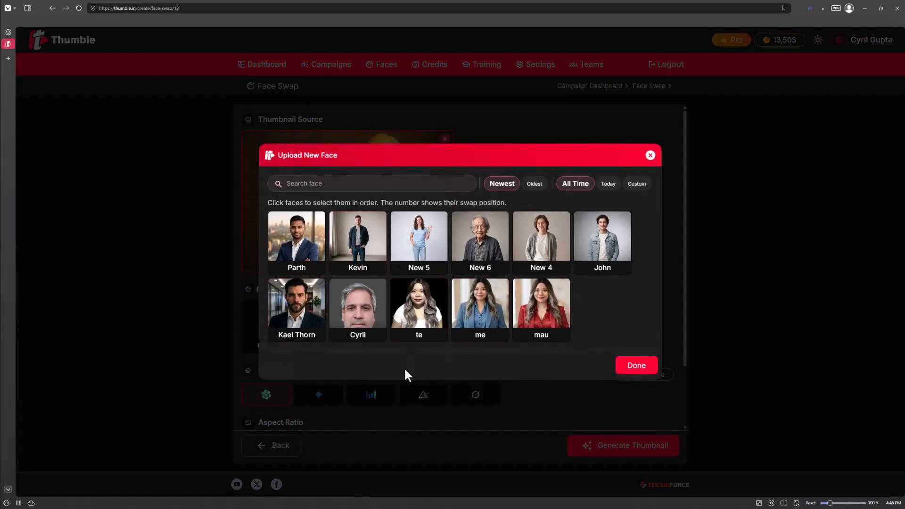
{"action": "left_click", "coordinate": [315, 324]}
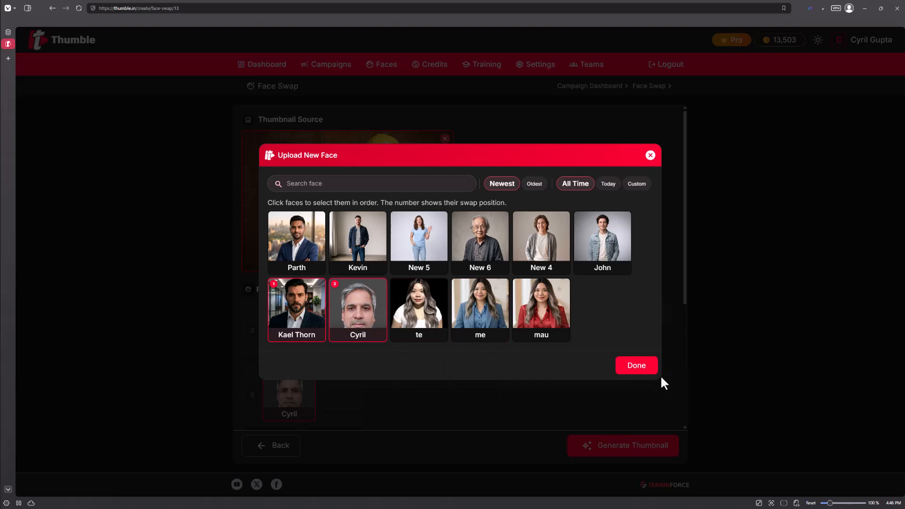
{"action": "left_click", "coordinate": [643, 369]}
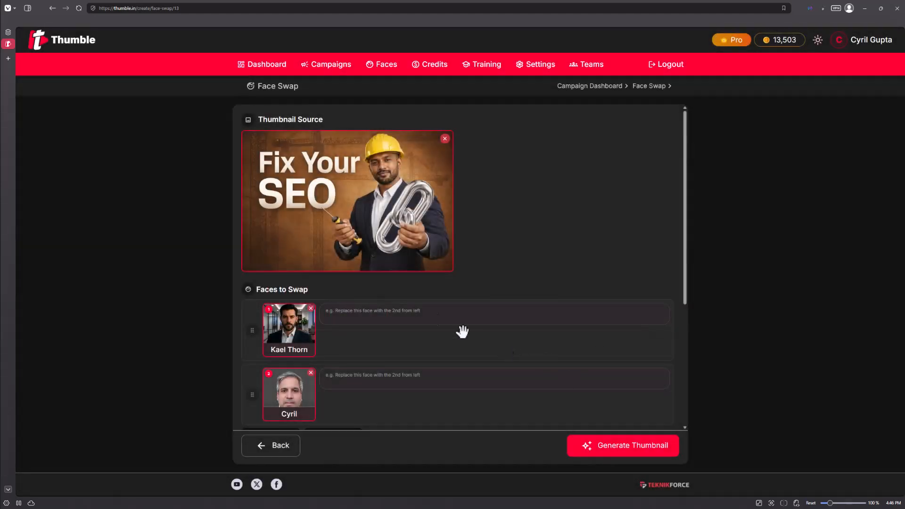
{"action": "left_click", "coordinate": [311, 309]}
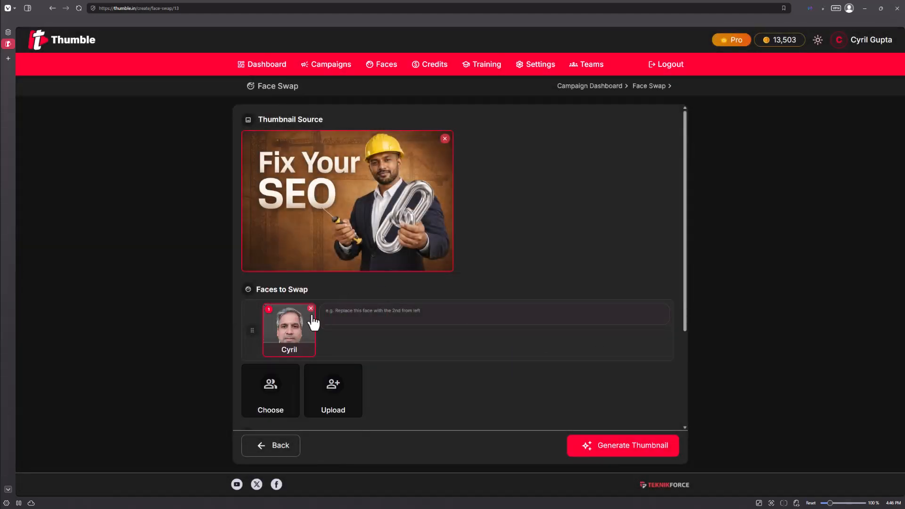
Instruct the swap to replace the man's face with the chosen one, make the hard hat blue and give him an electronic screwdriver.
{"action": "left_click", "coordinate": [363, 318]}
{"action": "scroll", "coordinate": [435, 377], "scroll_direction": "down", "scroll_amount": 1}
{"action": "scroll", "coordinate": [434, 378], "scroll_direction": "down", "scroll_amount": 1}
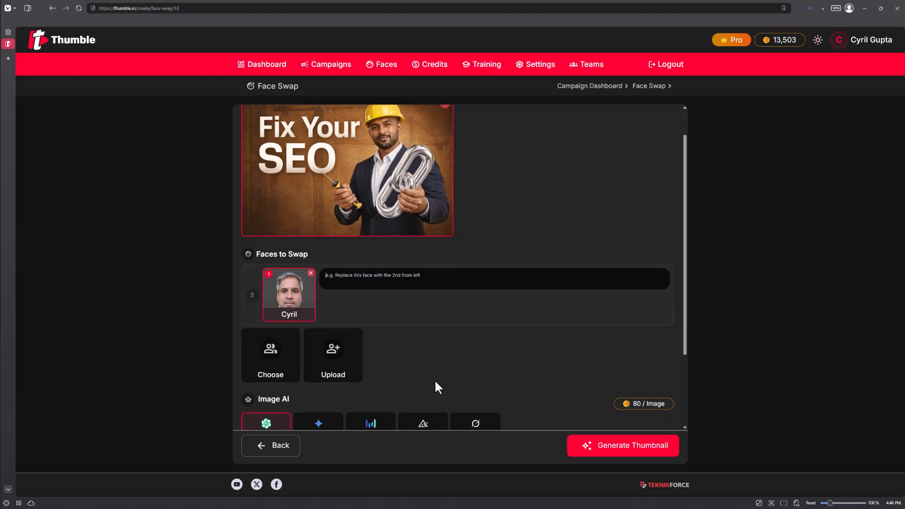
{"action": "type", "text": "Replace the man's face with this Cyril. Make the hard hat blue. Give him an elec"}
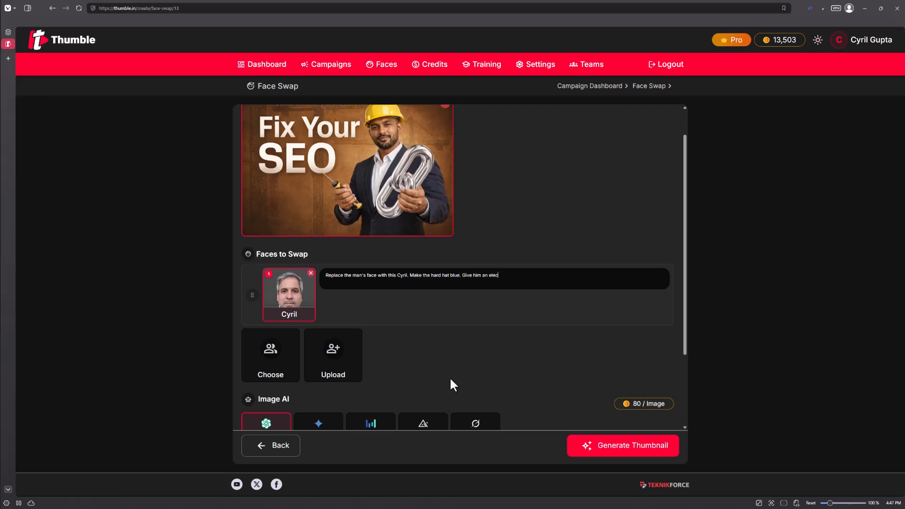
{"action": "type", "text": "tronic screwdriver."}
Set the face swap's aspect ratio to 9:16 and generate the thumbnail.
{"action": "scroll", "coordinate": [452, 373], "scroll_direction": "down", "scroll_amount": 2}
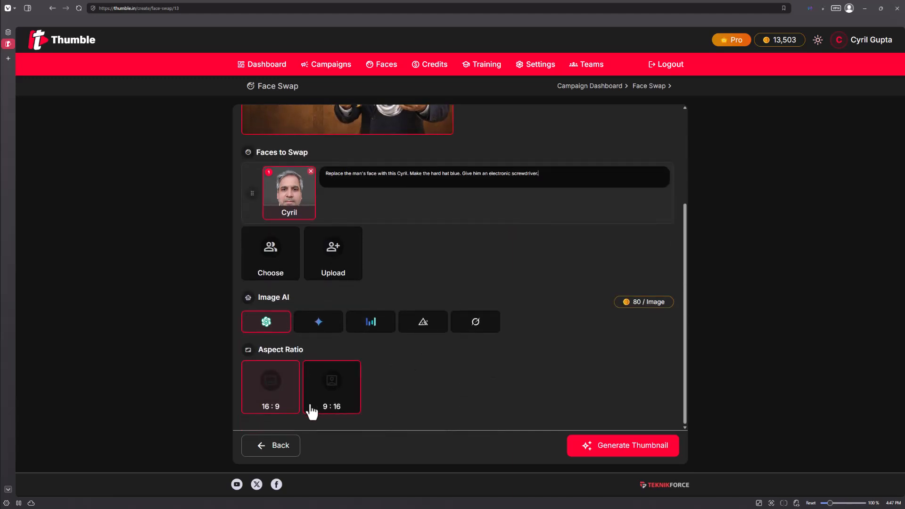
{"action": "left_click", "coordinate": [335, 396]}
{"action": "left_click", "coordinate": [334, 397]}
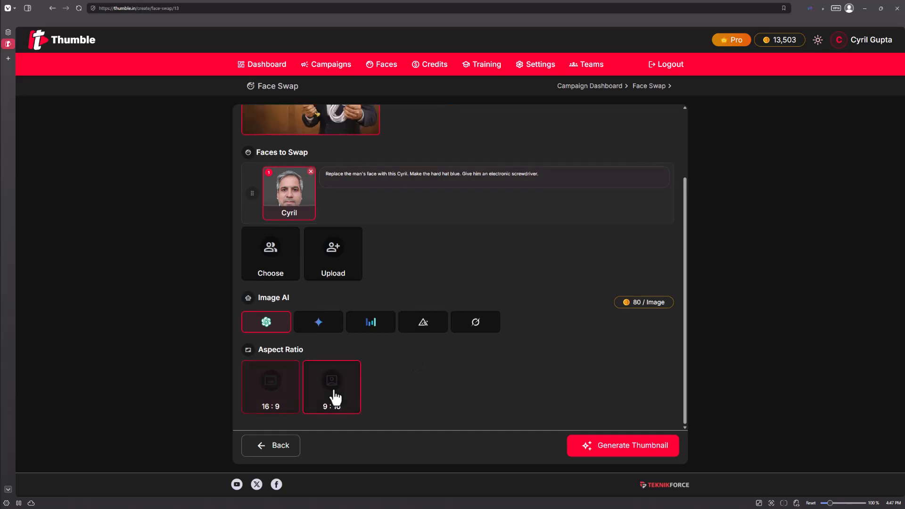
{"action": "scroll", "coordinate": [425, 403], "scroll_direction": "up", "scroll_amount": 2}
{"action": "scroll", "coordinate": [424, 399], "scroll_direction": "down", "scroll_amount": 2}
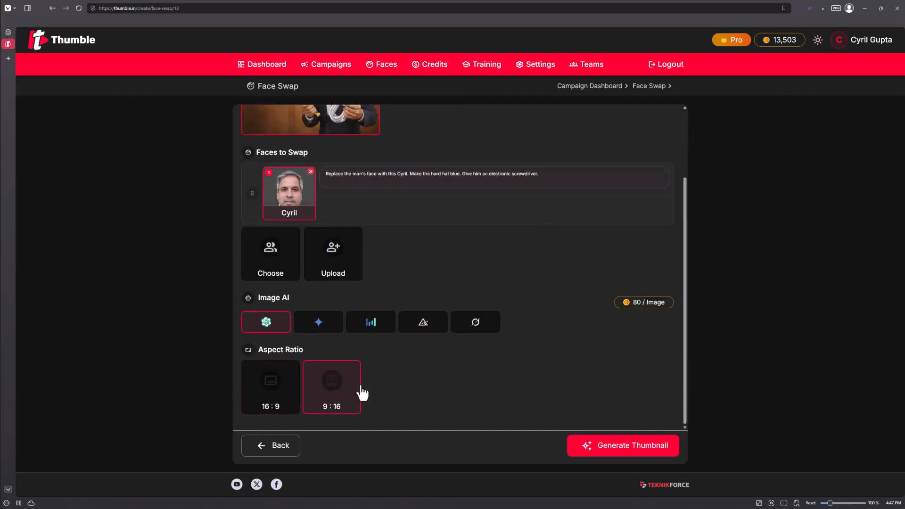
{"action": "left_click", "coordinate": [637, 451]}
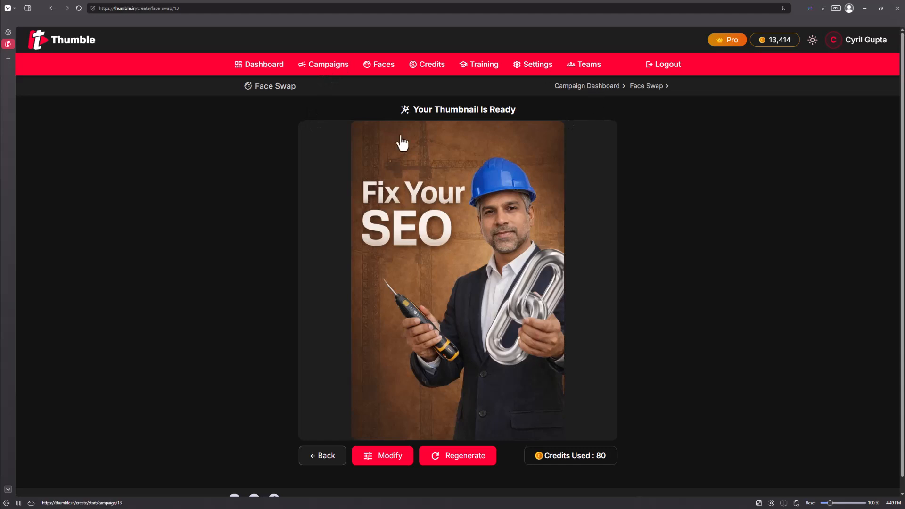
Start a thumbnail edit in the AI Tools campaign and upload "Change the caption to Fix Your SEO.jpg" as its source.
{"action": "left_click", "coordinate": [313, 73]}
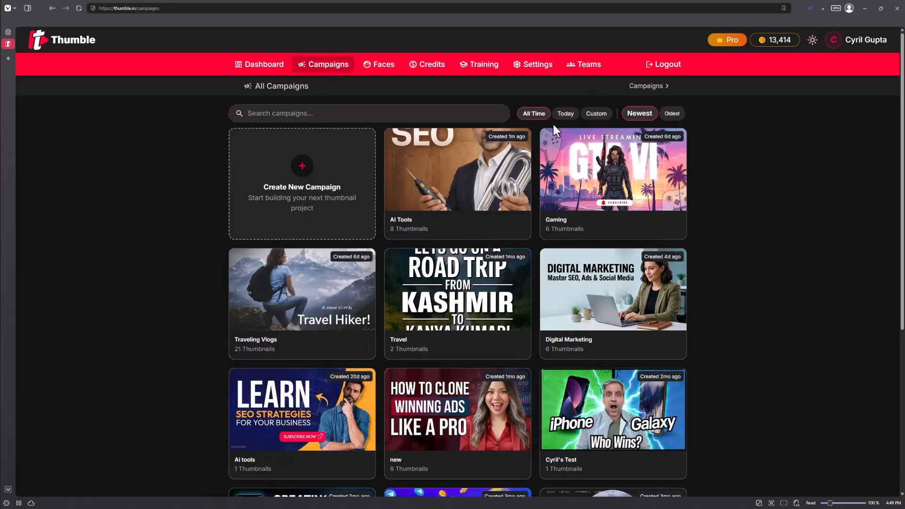
{"action": "left_click", "coordinate": [483, 169]}
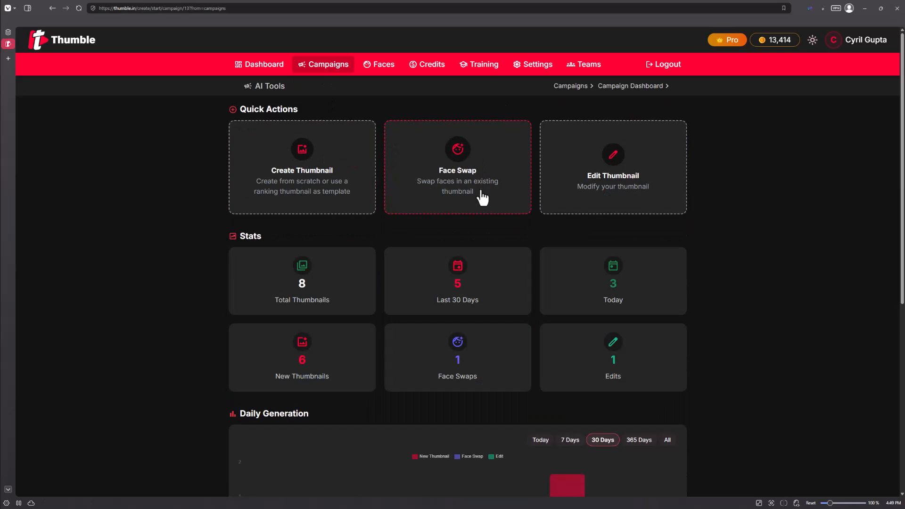
{"action": "left_click", "coordinate": [615, 183]}
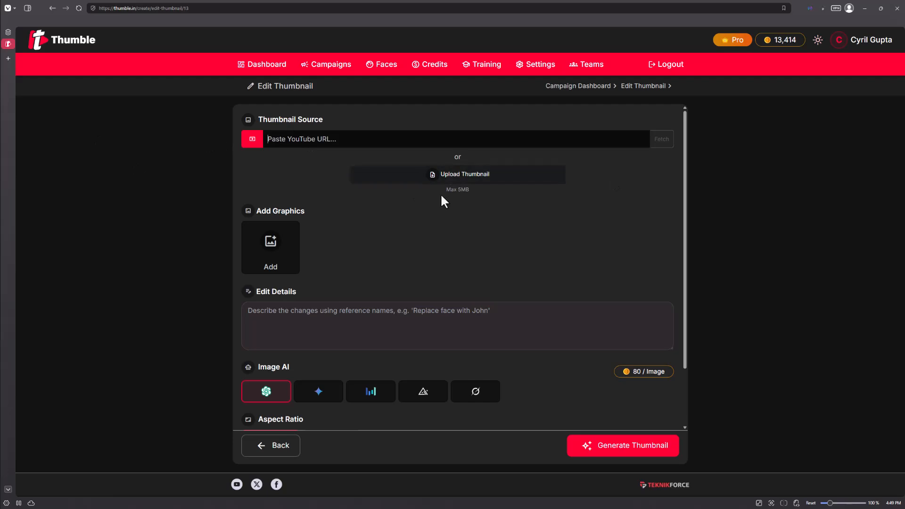
{"action": "left_click", "coordinate": [466, 180]}
{"action": "left_click", "coordinate": [44, 44]}
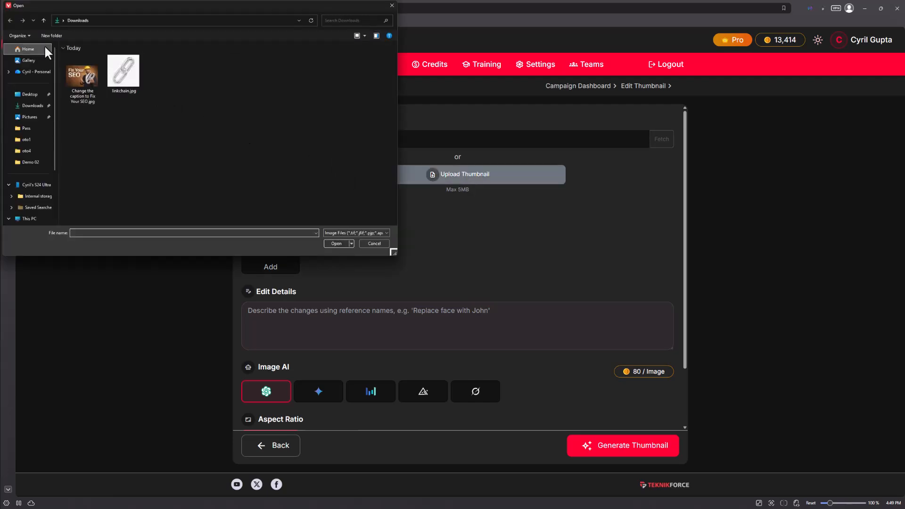
{"action": "double_click", "coordinate": [72, 79]}
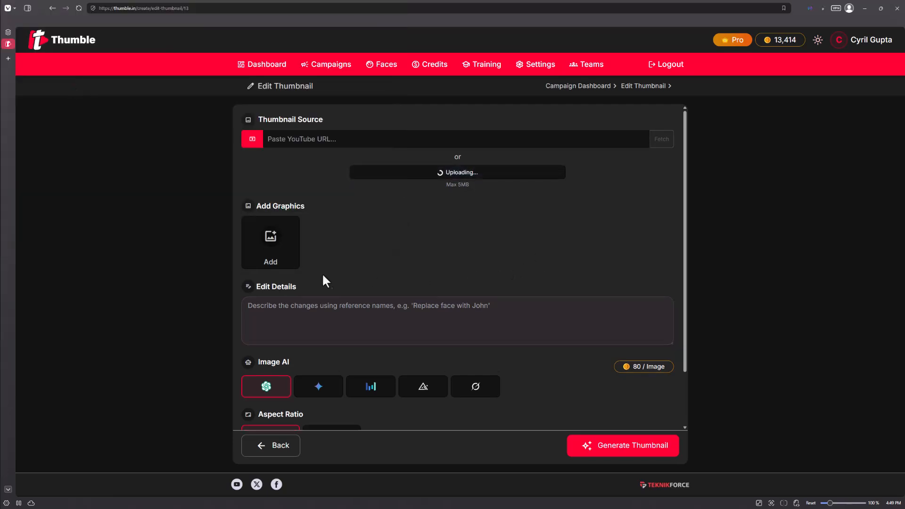
Add the Teknikforce logo image from the JeetData (D:) drive as a graphic for the thumbnail edit.
{"action": "scroll", "coordinate": [292, 323], "scroll_direction": "down", "scroll_amount": 2}
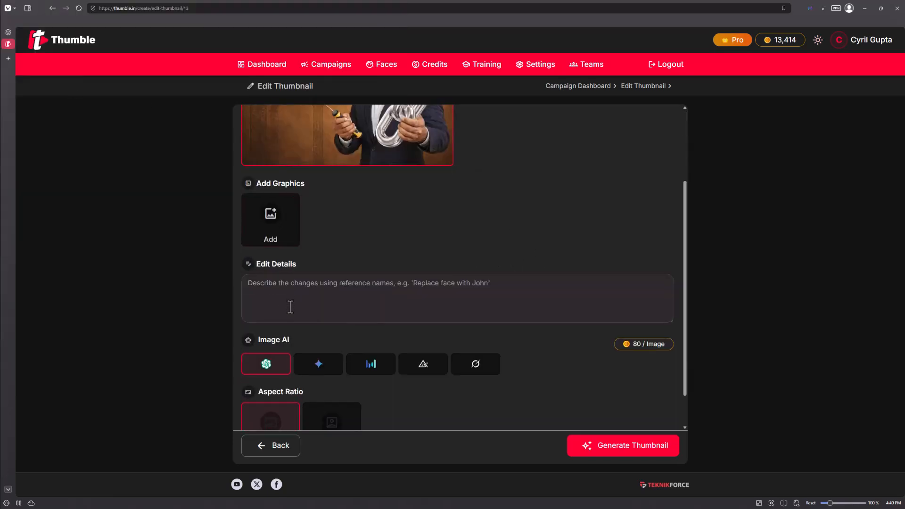
{"action": "left_click", "coordinate": [282, 243]}
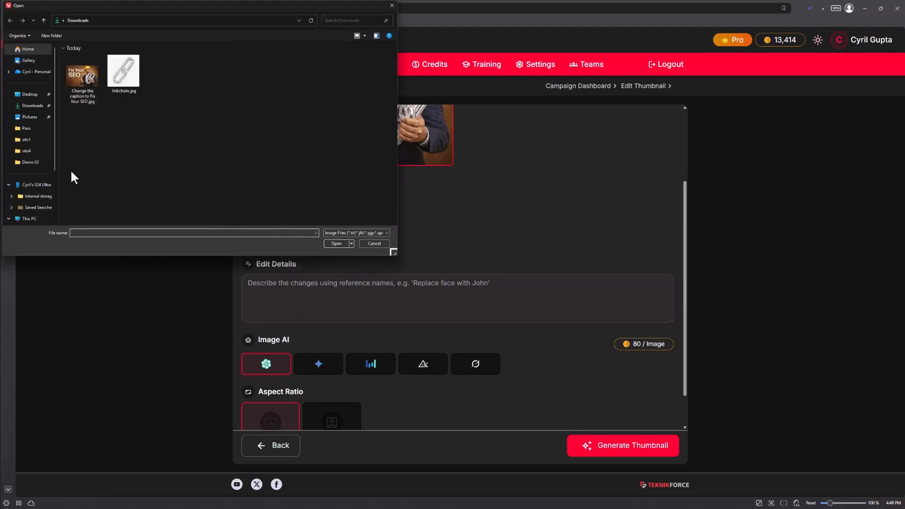
{"action": "scroll", "coordinate": [23, 200], "scroll_direction": "down", "scroll_amount": 2}
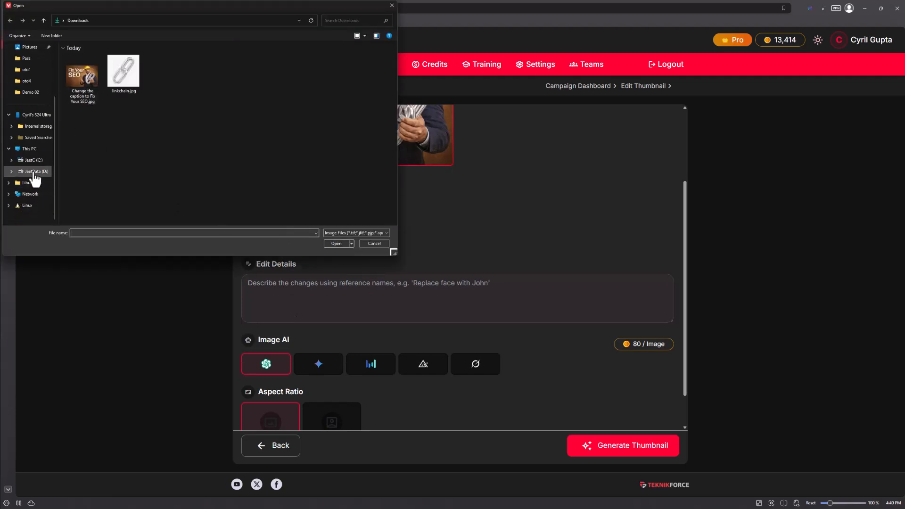
{"action": "left_click", "coordinate": [34, 172]}
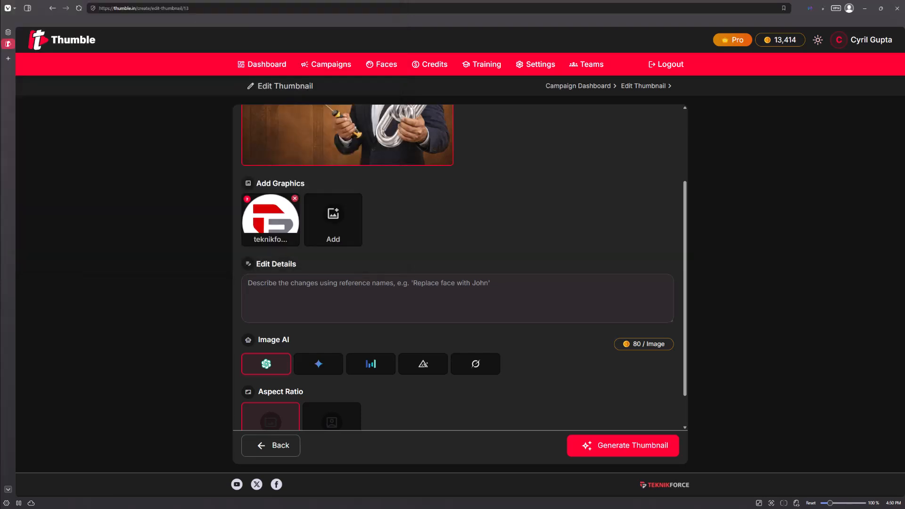
Instruct the edit to put the logo below the text in a nice, subtle, merged manner, as part of the image, and generate the thumbnail.
{"action": "scroll", "coordinate": [388, 289], "scroll_direction": "up", "scroll_amount": 3}
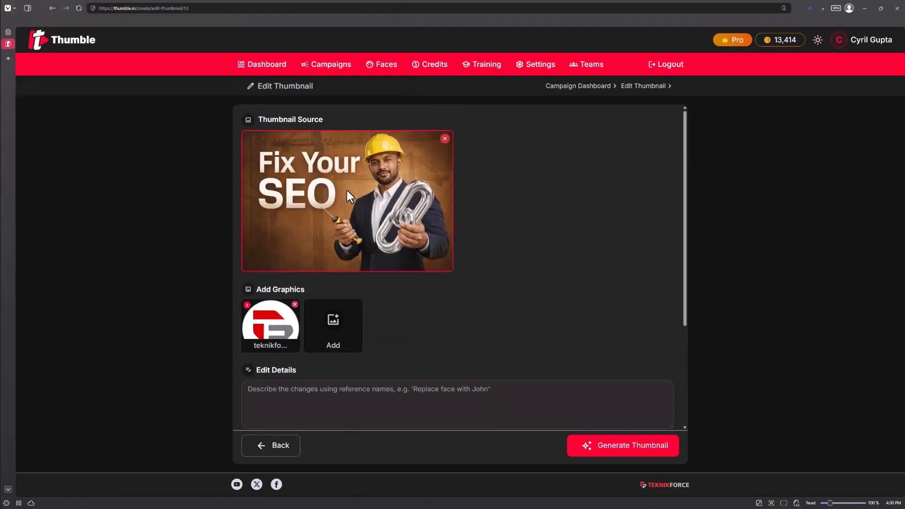
{"action": "scroll", "coordinate": [288, 213], "scroll_direction": "down", "scroll_amount": 2}
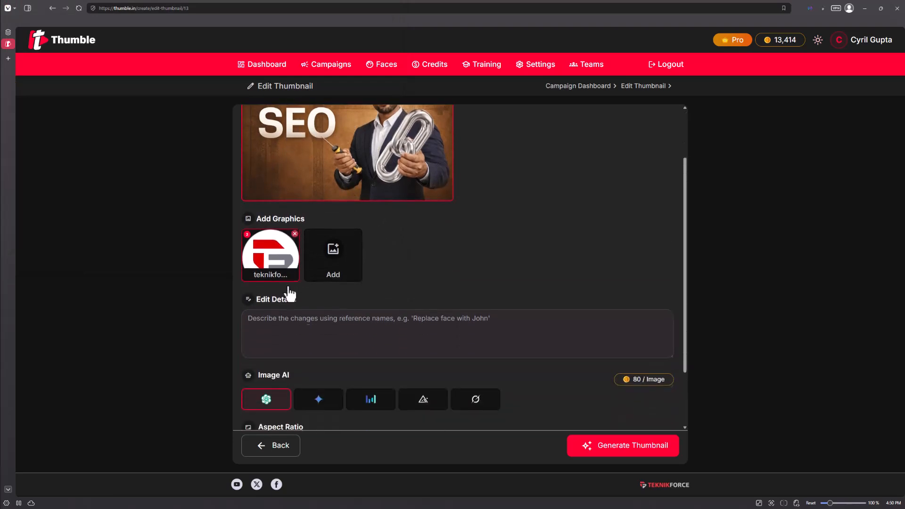
{"action": "left_click", "coordinate": [391, 319]}
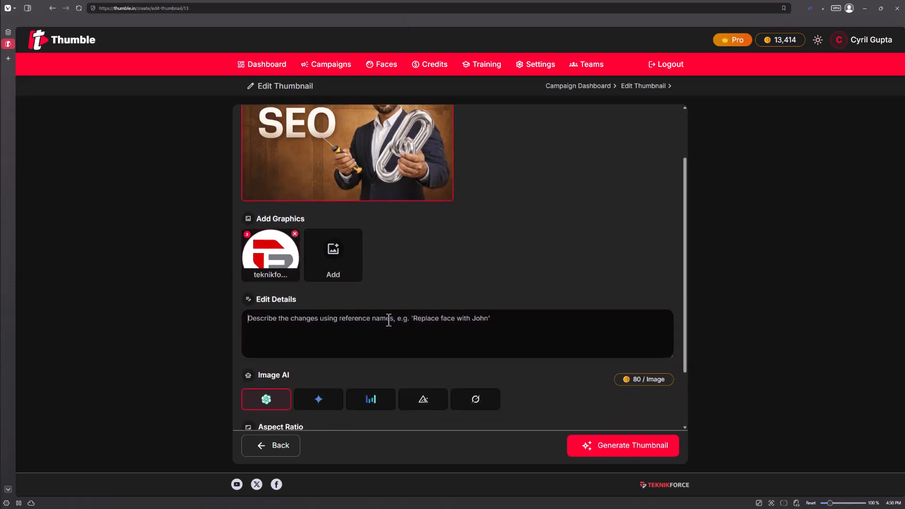
{"action": "type", "text": "Put the loog"}
{"action": "key", "text": "BackSpace"}
{"action": "key", "text": "BackSpace"}
{"action": "key", "text": "BackSpace"}
{"action": "type", "text": "go in "}
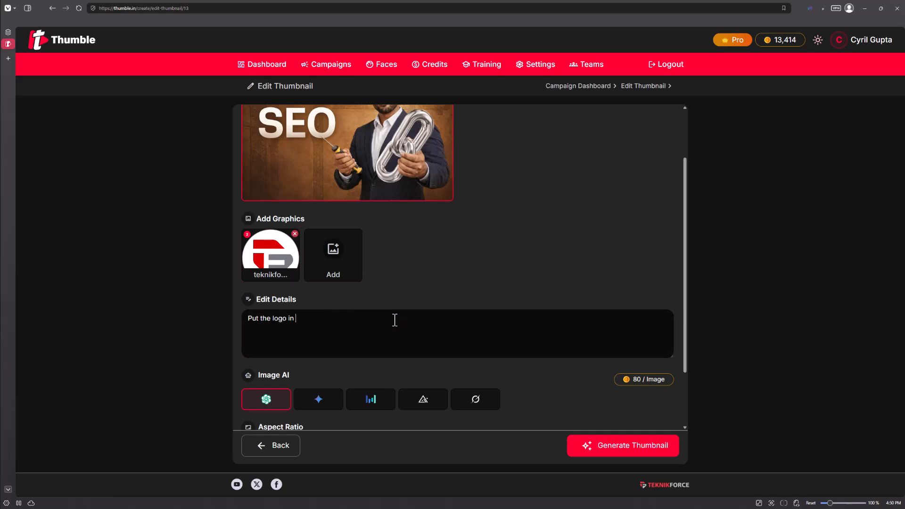
{"action": "type", "text": "a nice, subtle, merged mmanner below the text."}
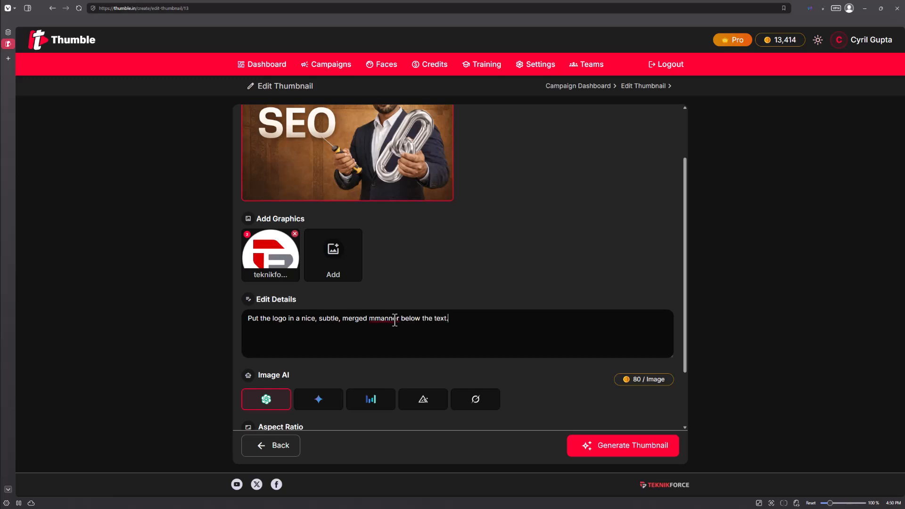
{"action": "type", "text": " Make sure it looks like it's a part of the image."}
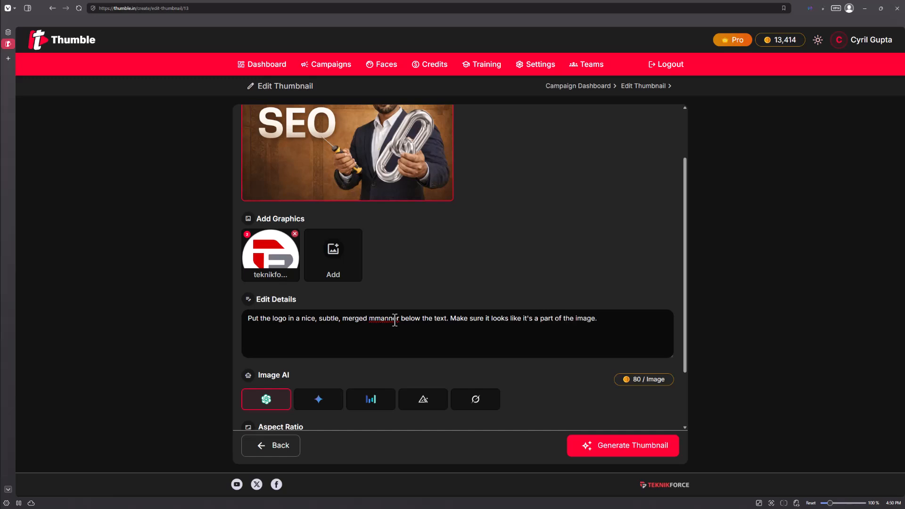
{"action": "scroll", "coordinate": [378, 349], "scroll_direction": "down", "scroll_amount": 2}
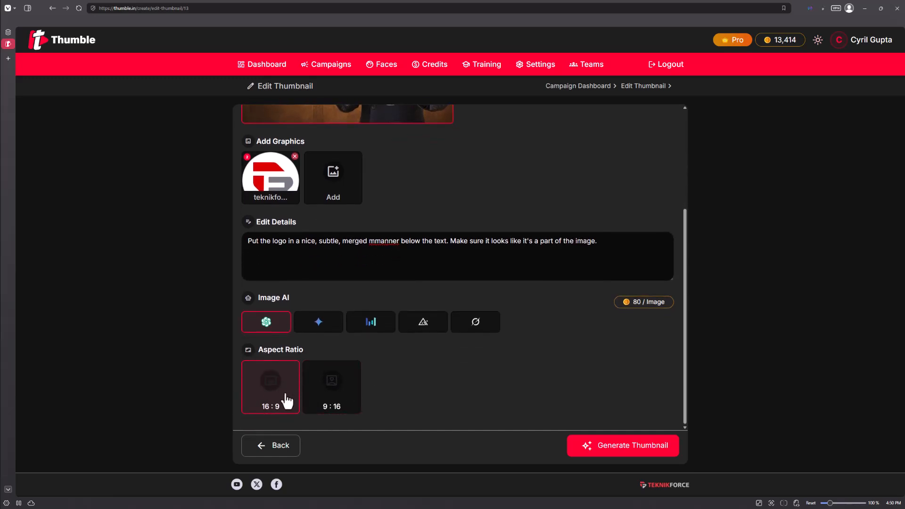
{"action": "left_click", "coordinate": [668, 454]}
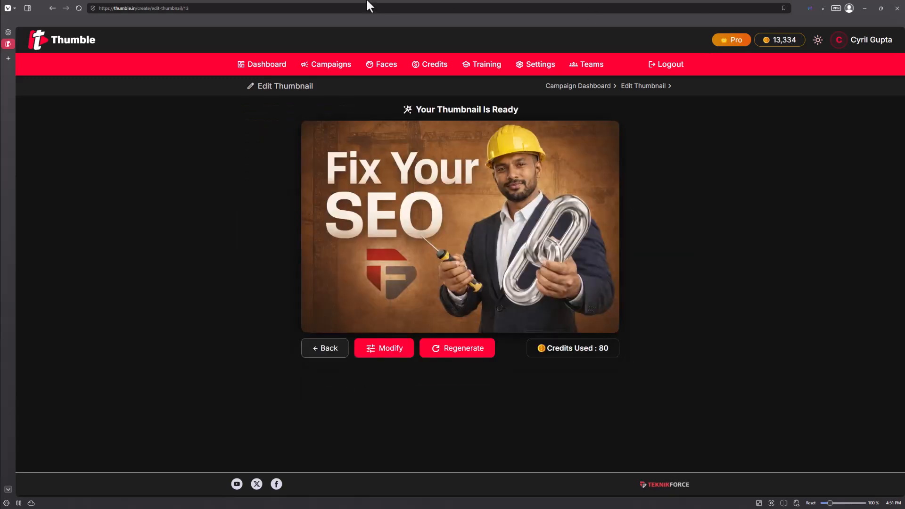
Return to the AI Tools campaign and start creating a new thumbnail at the template selection.
{"action": "mouse_move", "coordinate": [361, 171]}
{"action": "left_click", "coordinate": [310, 72]}
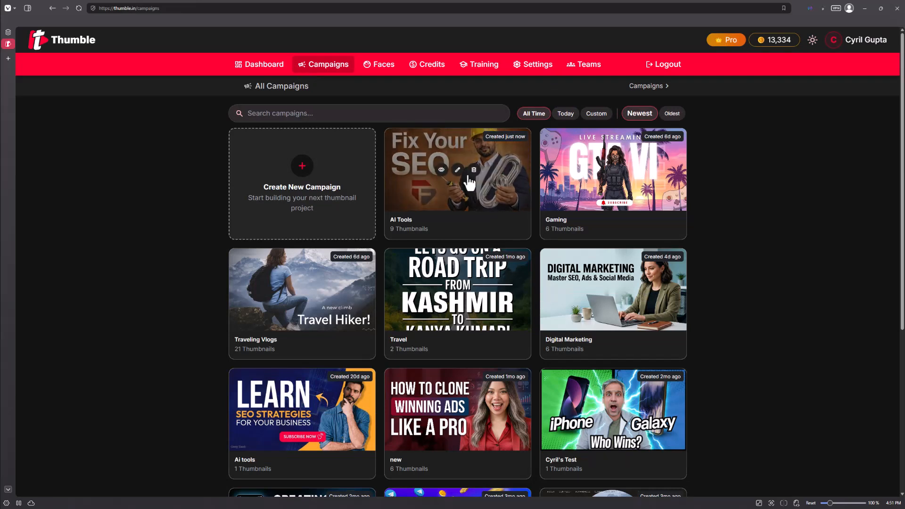
{"action": "left_click", "coordinate": [469, 204]}
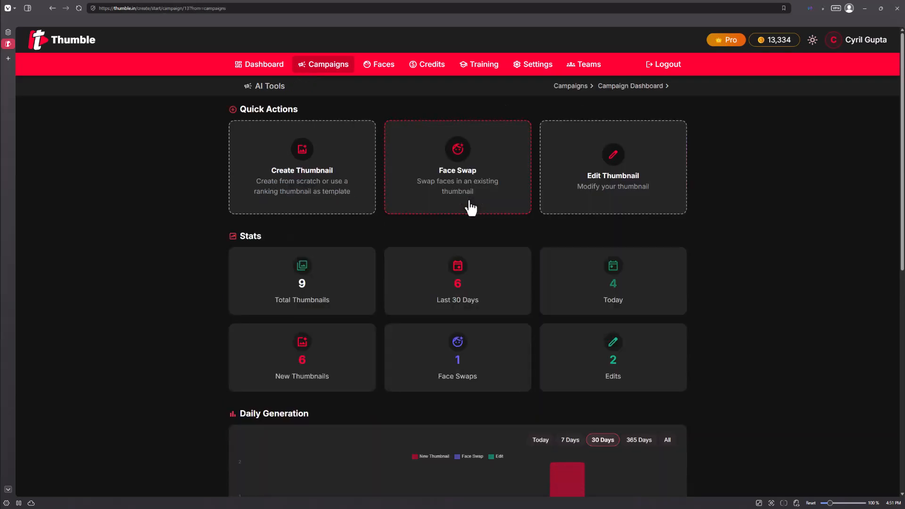
{"action": "left_click", "coordinate": [366, 197]}
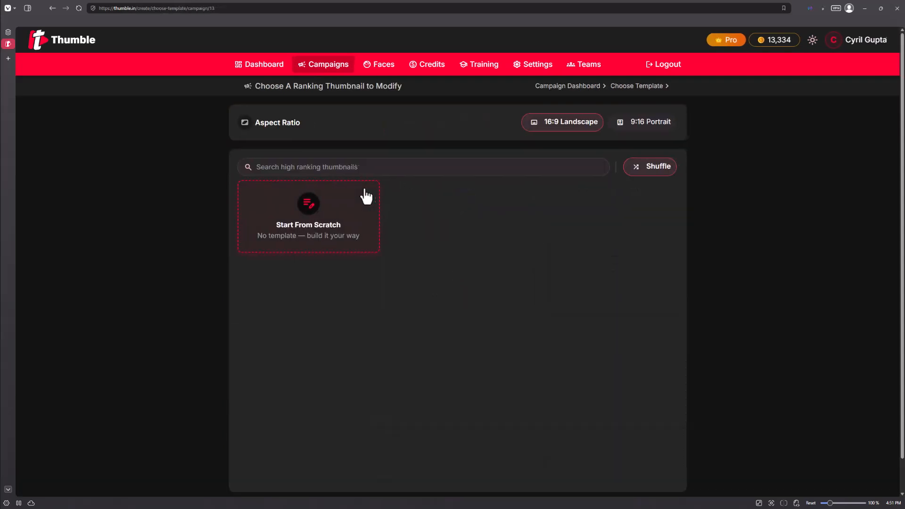